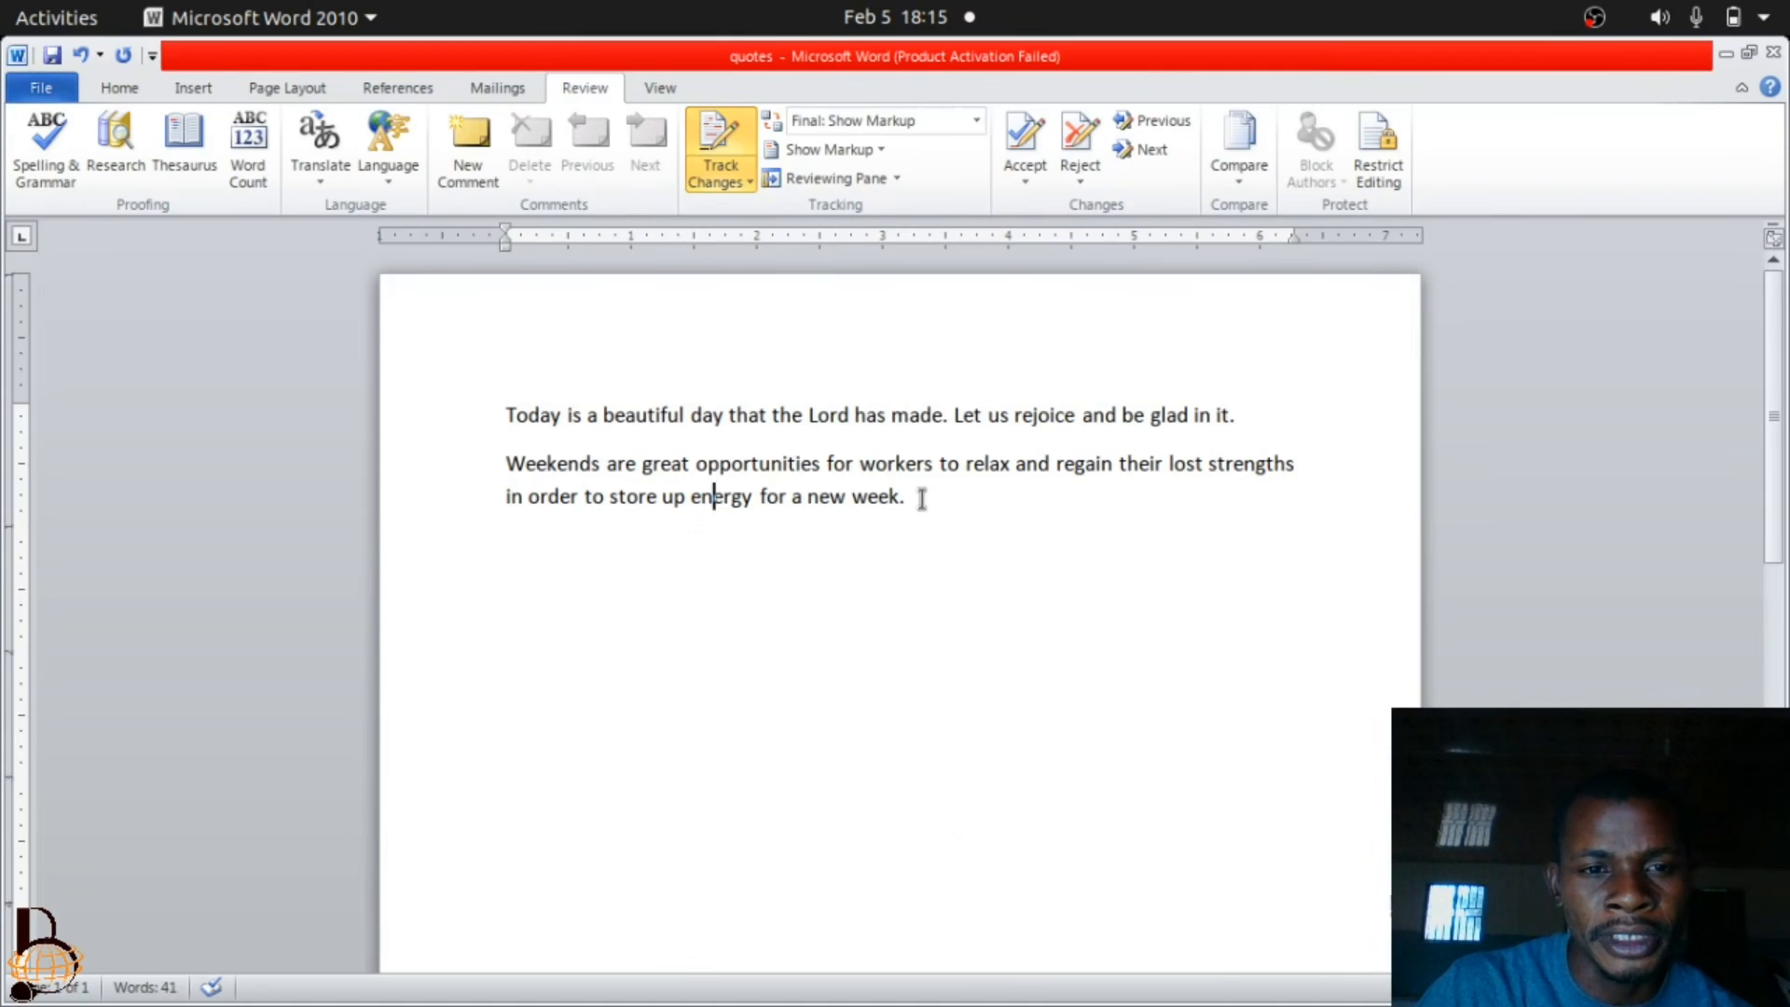
Switch Track Changes off and place the cursor at the end of the second paragraph.
click(711, 174)
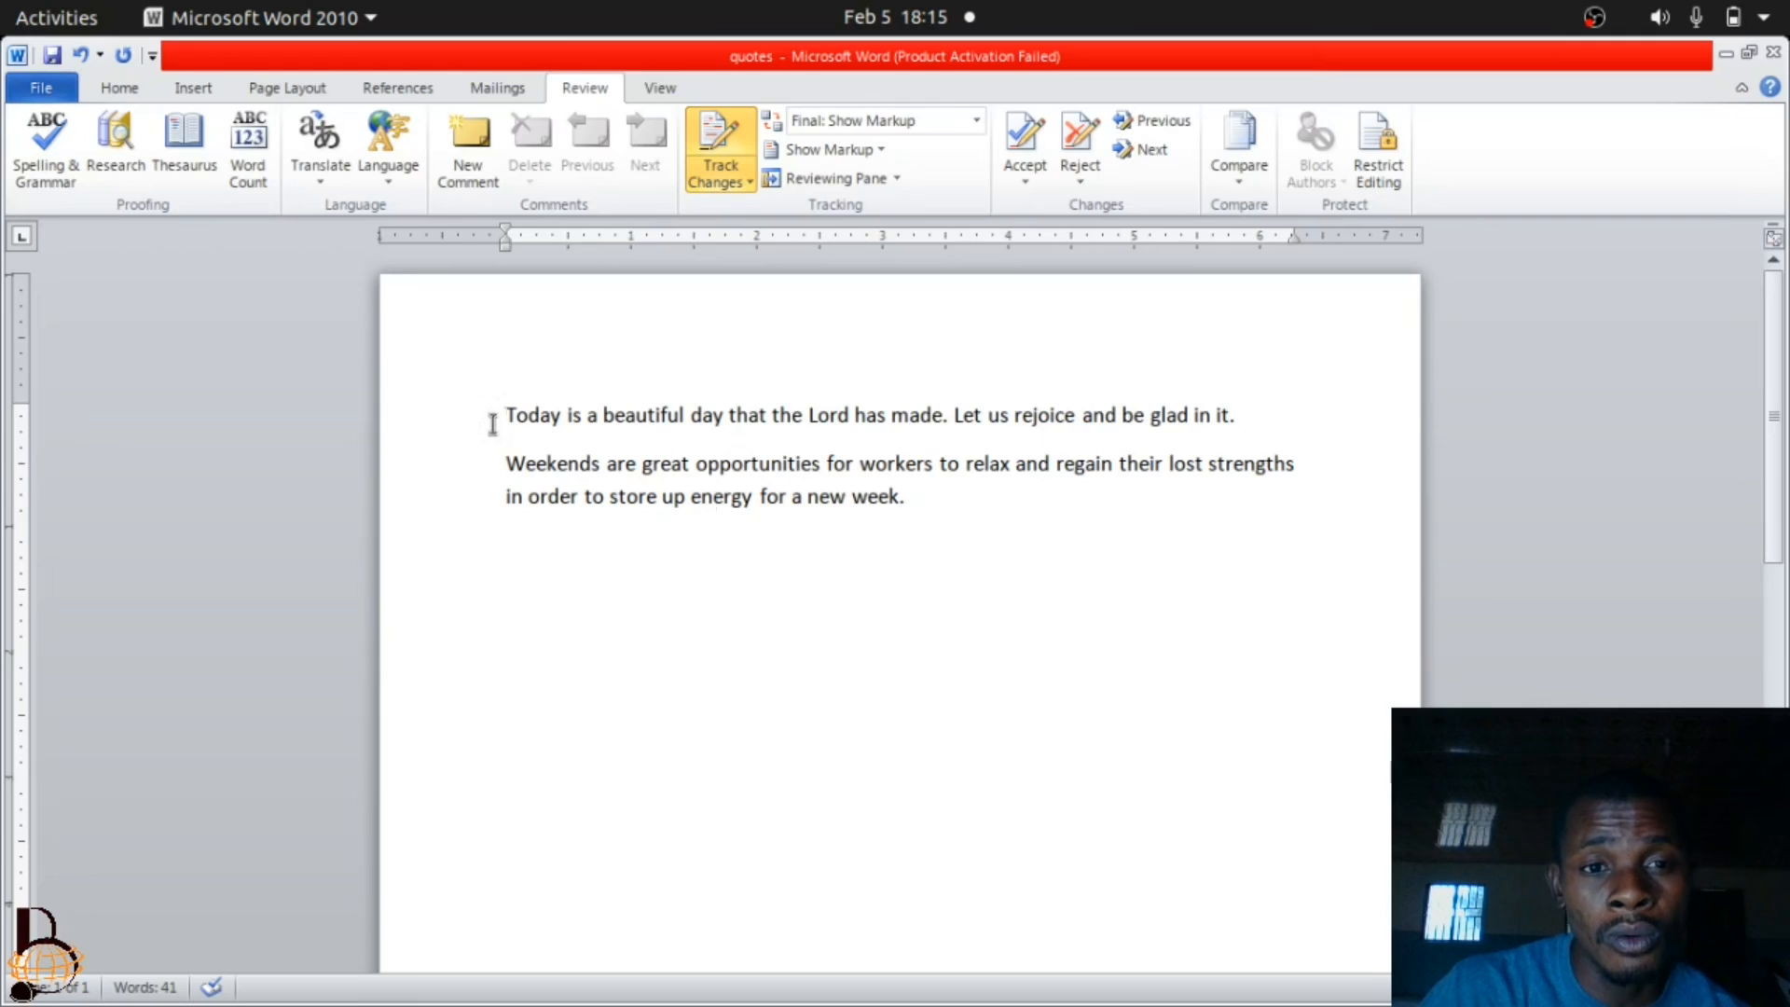
click(727, 133)
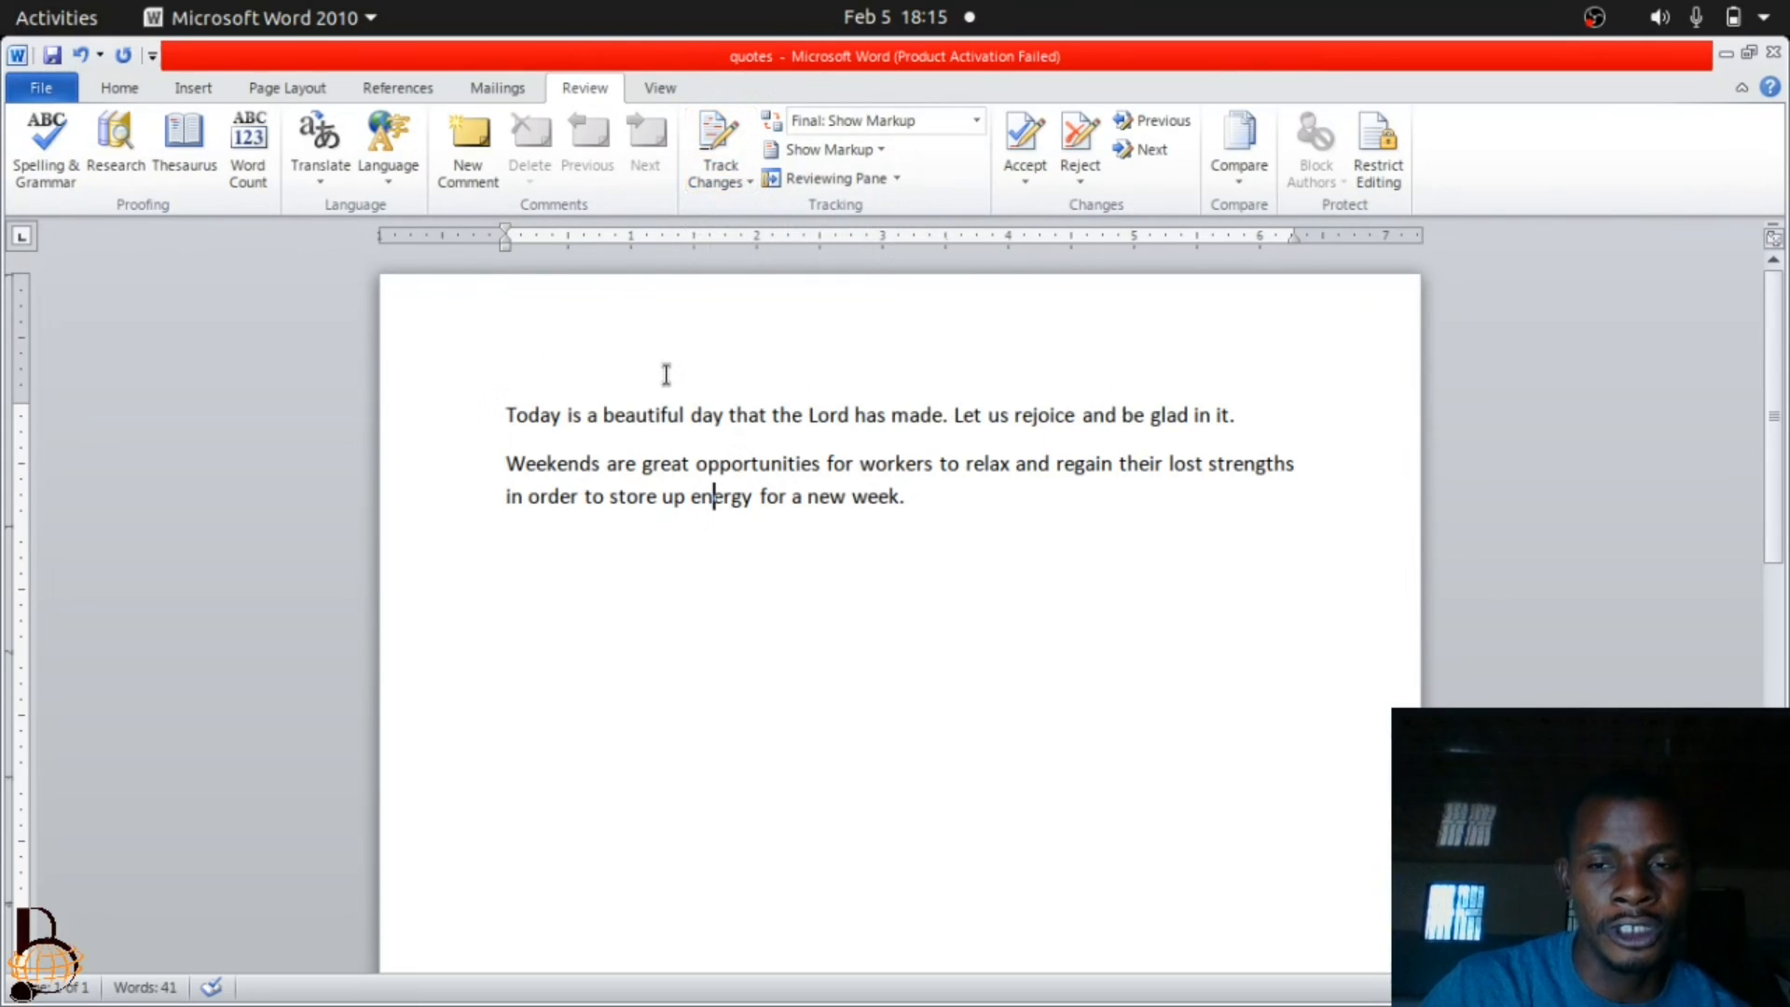
click(914, 496)
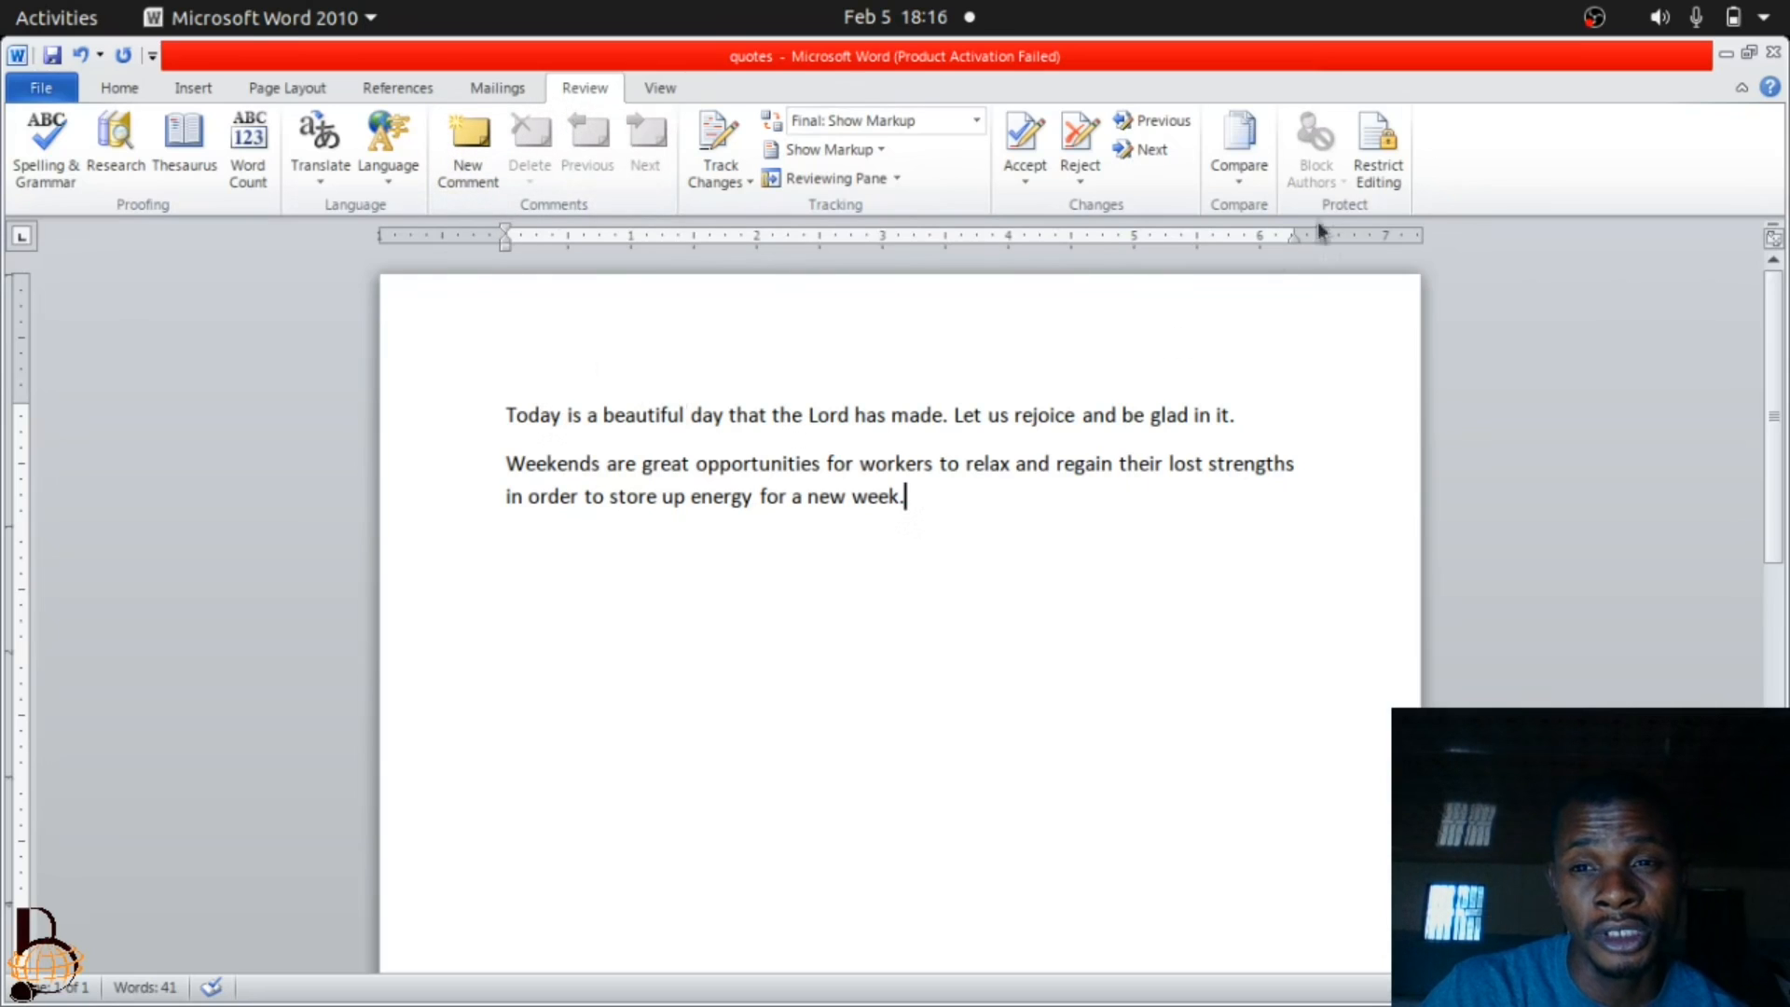
Set up editing restrictions allowing only No changes (Read only), with the Everyone group as an exception.
click(1378, 168)
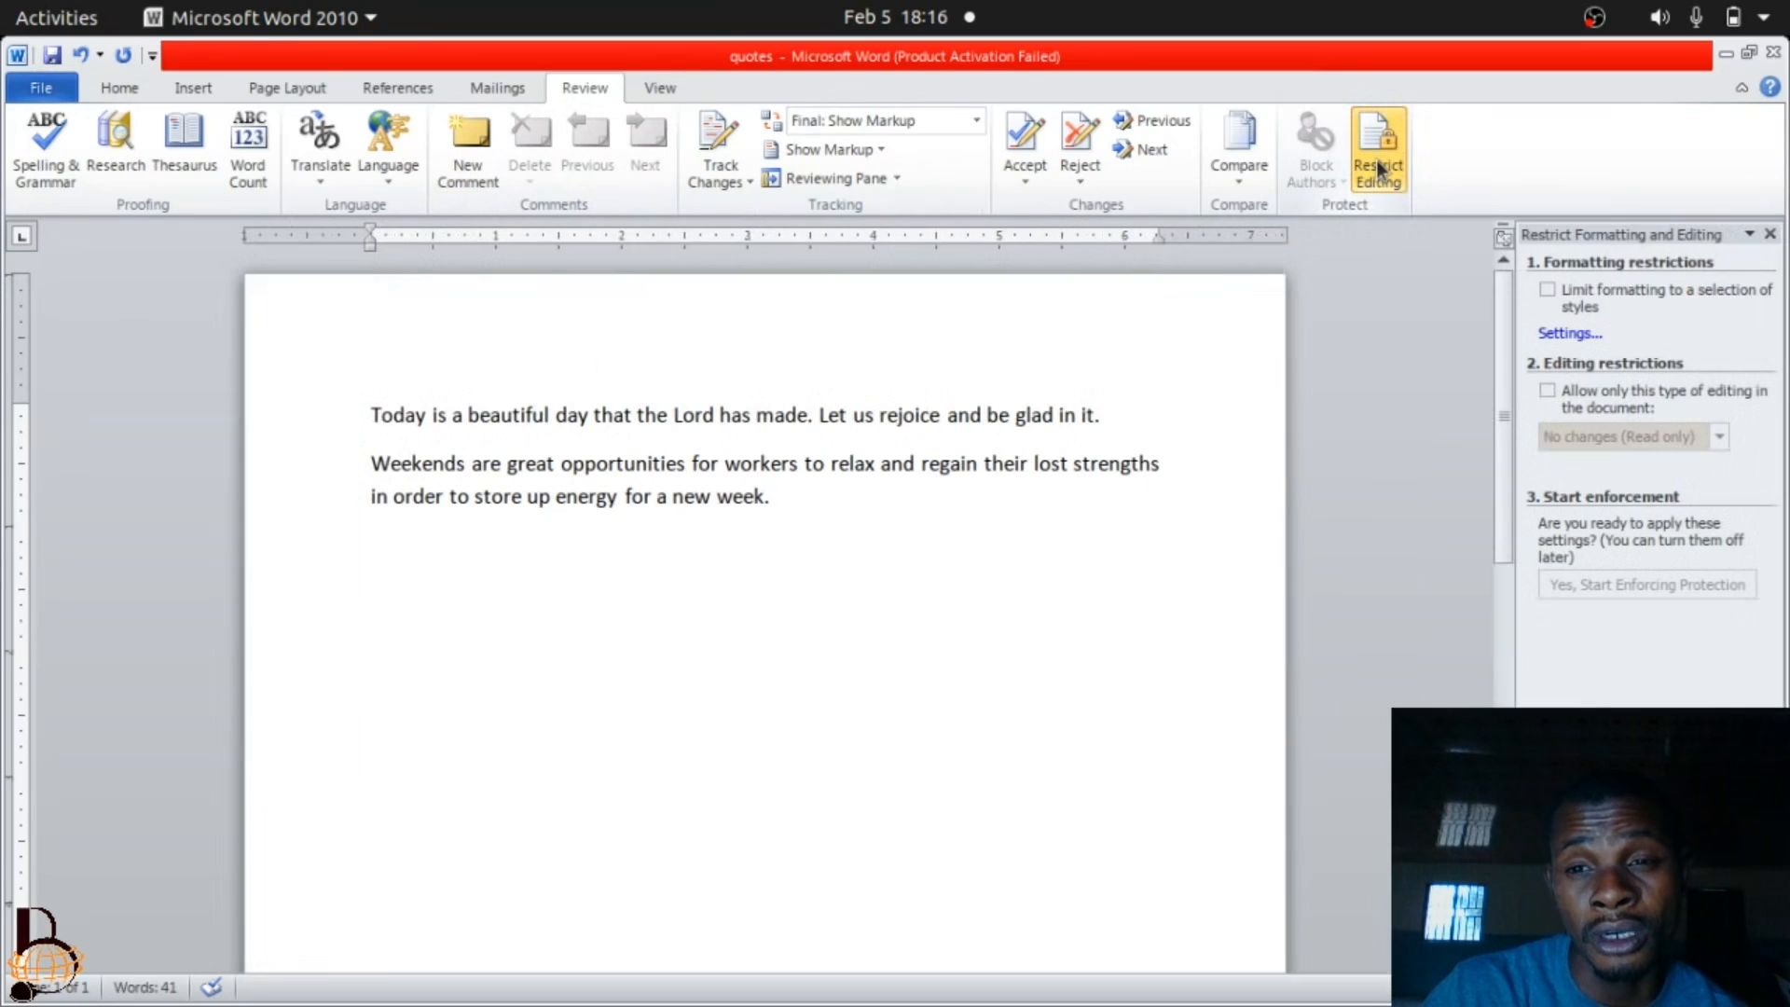
click(1552, 388)
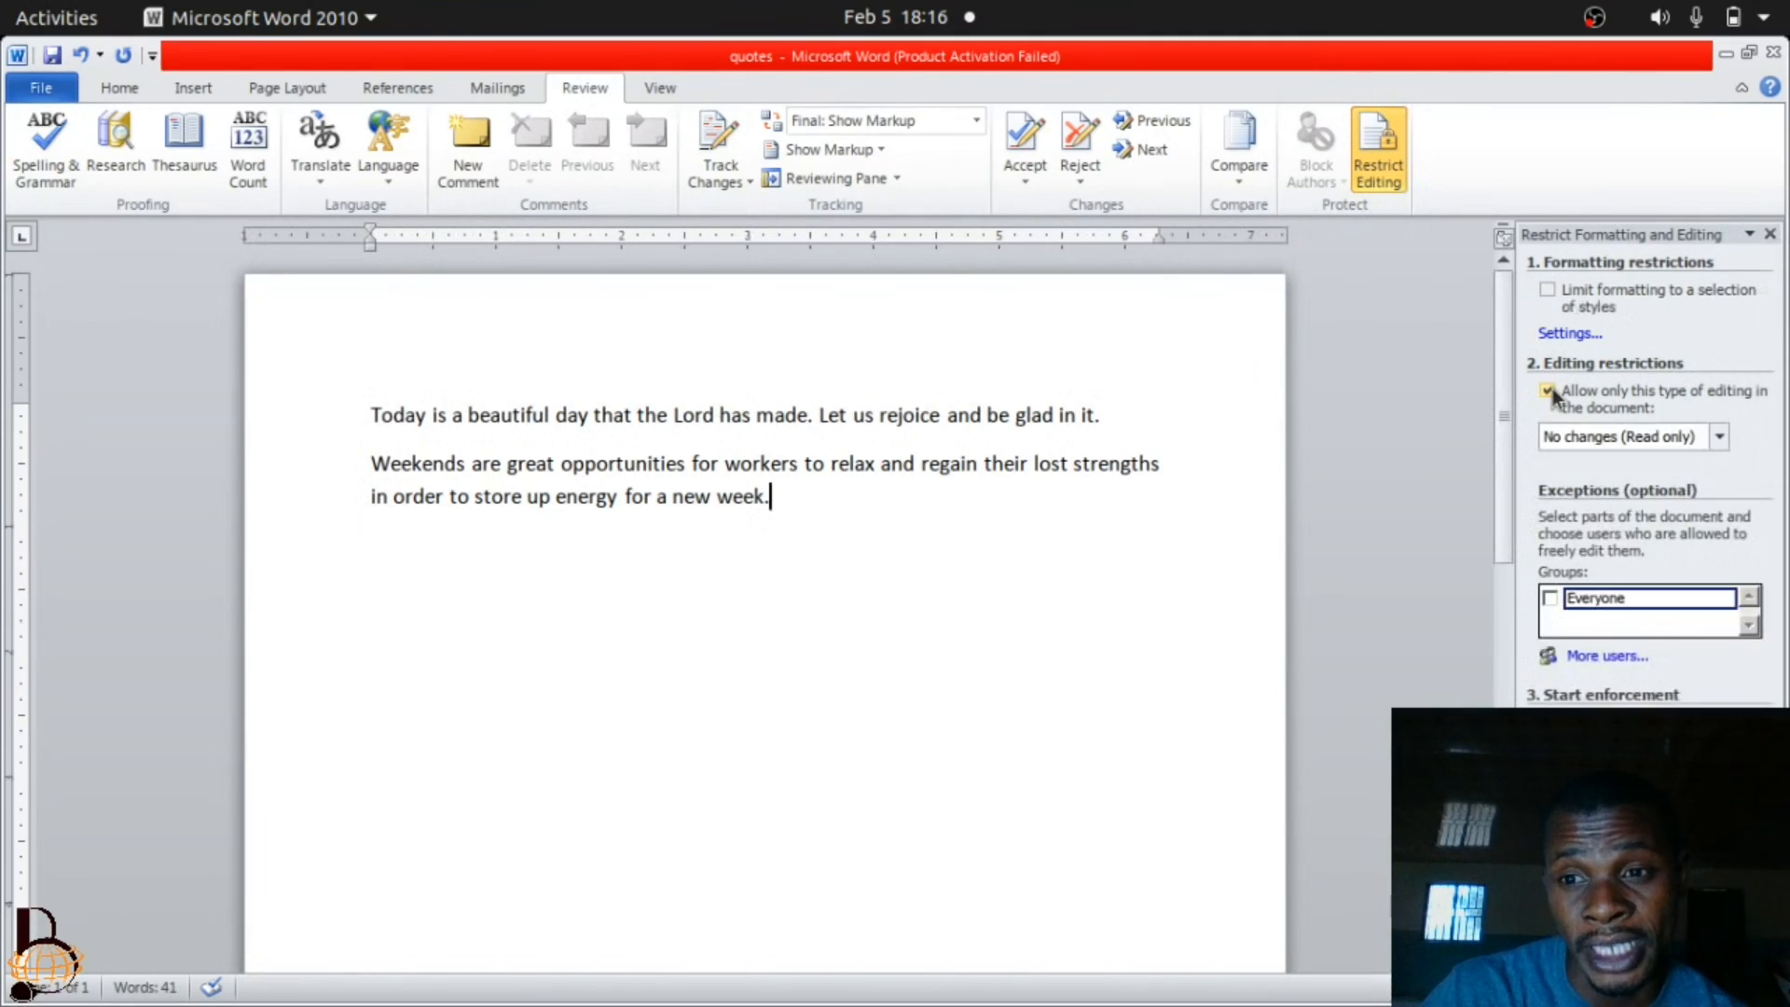
click(1580, 437)
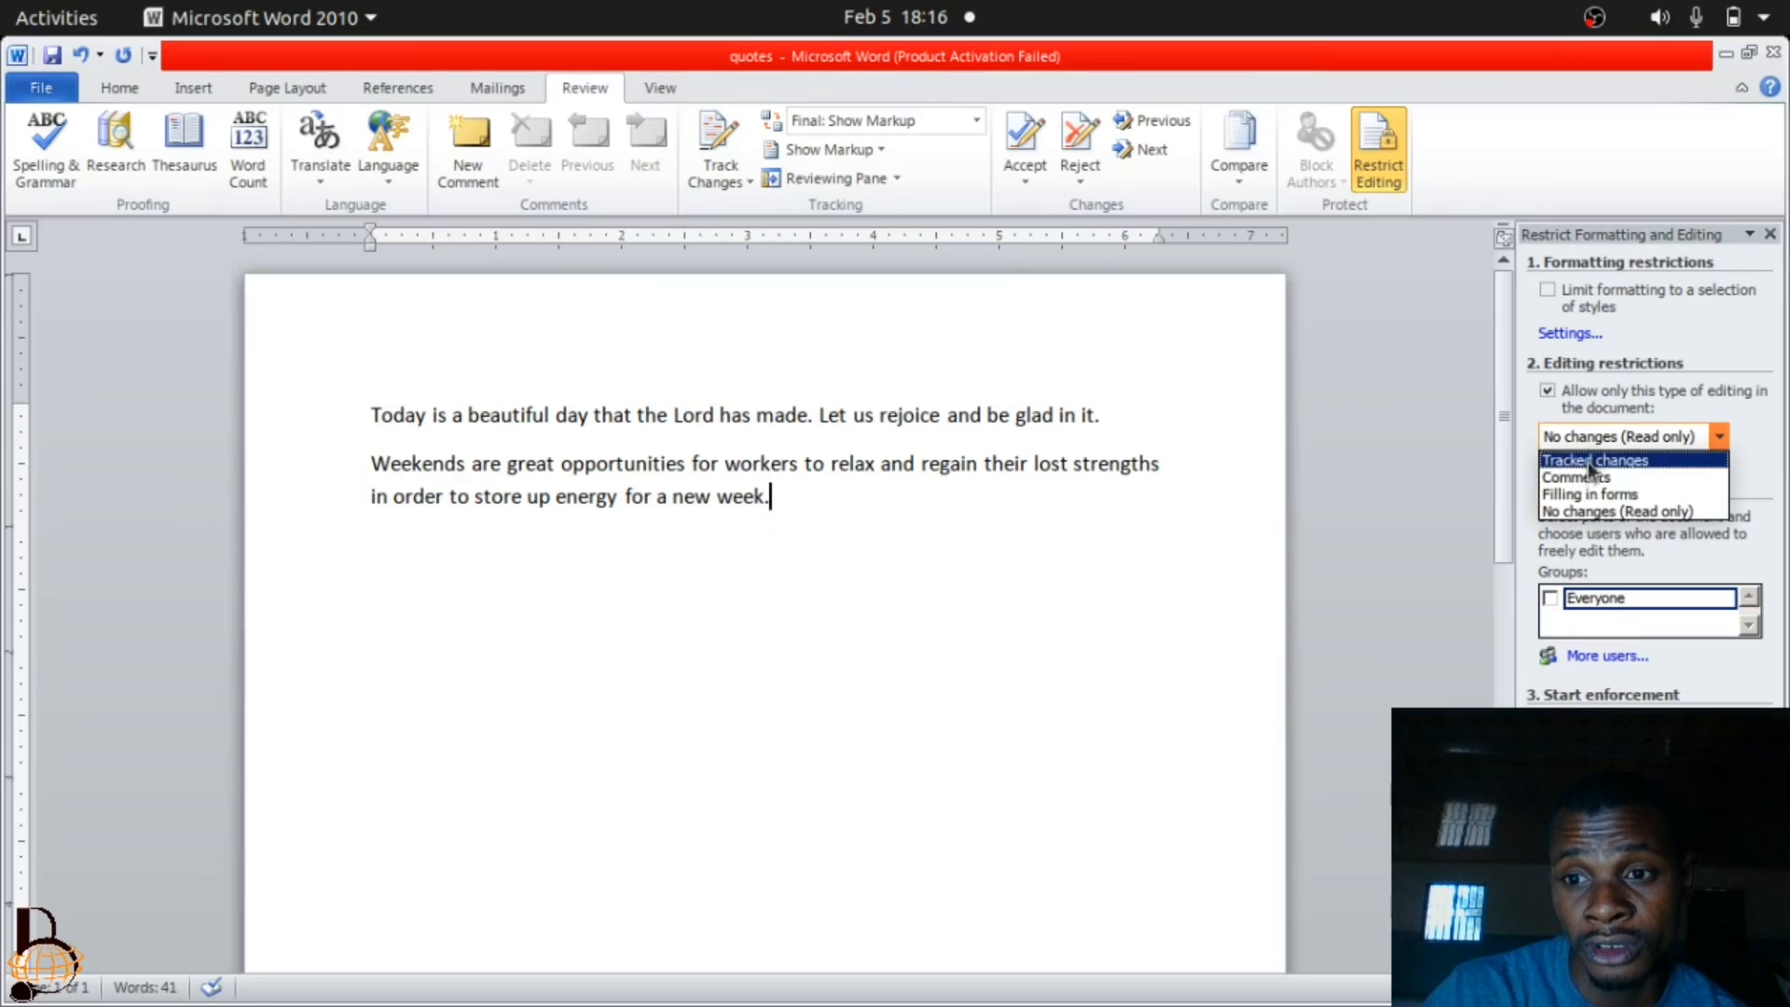
click(1579, 519)
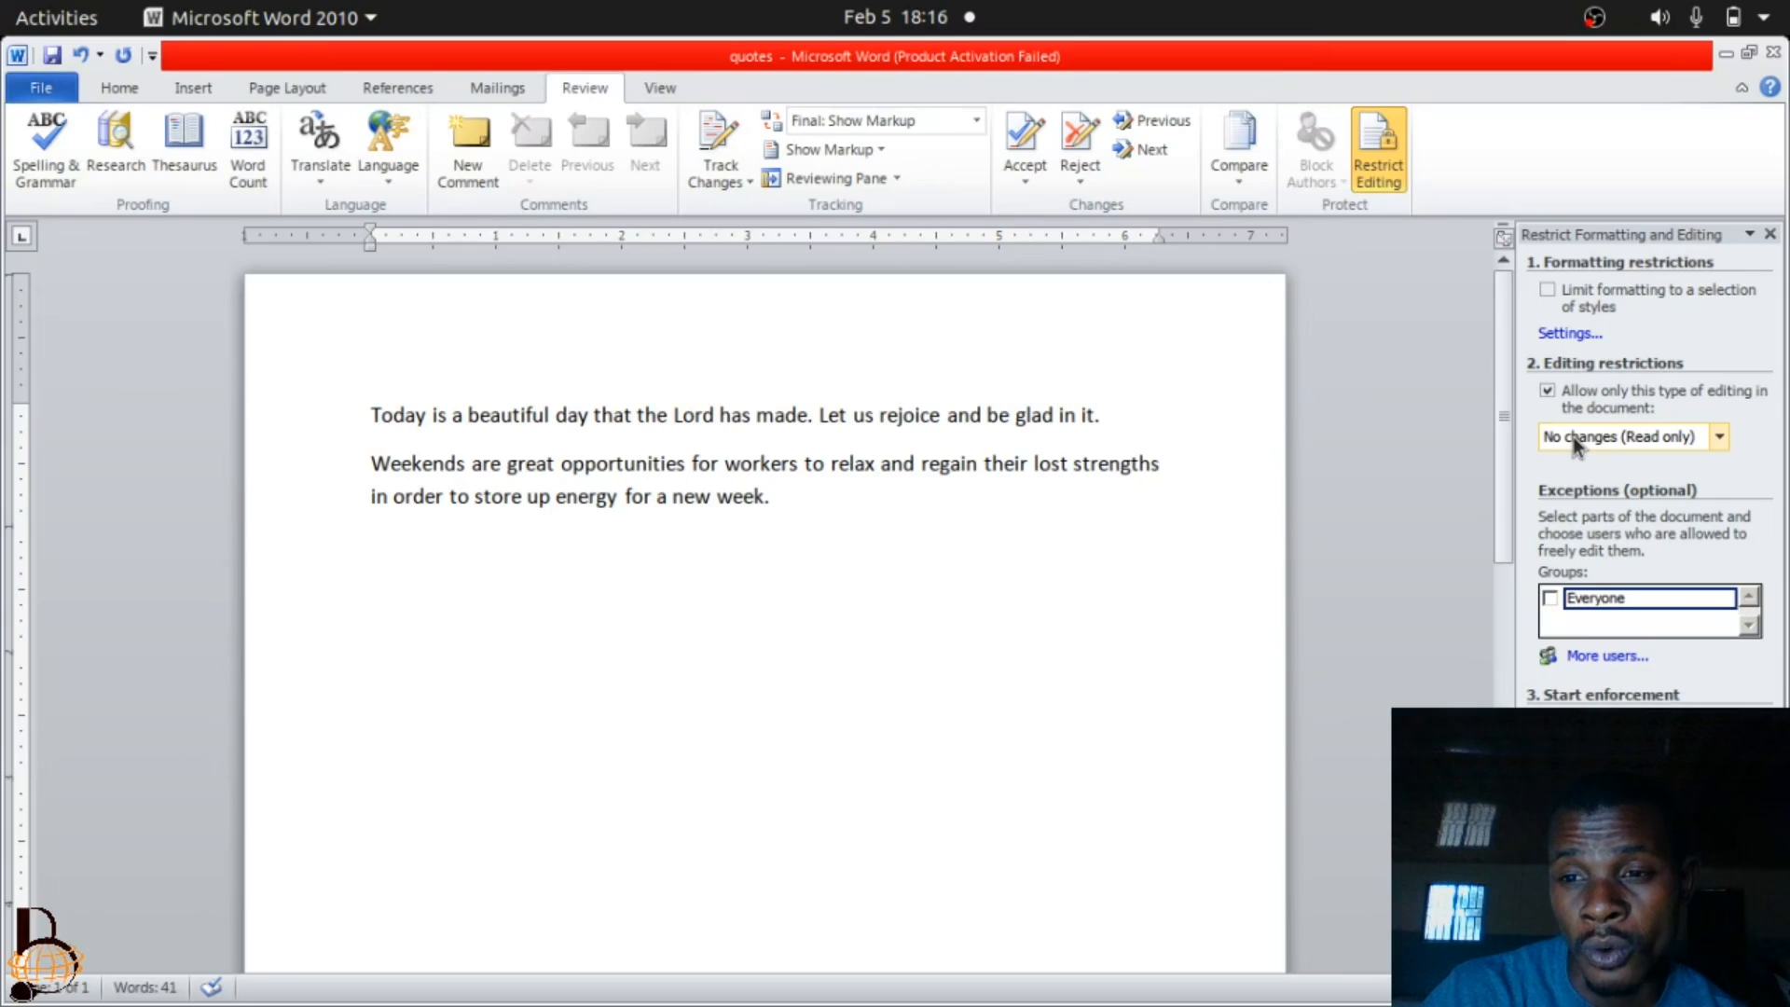
click(1550, 597)
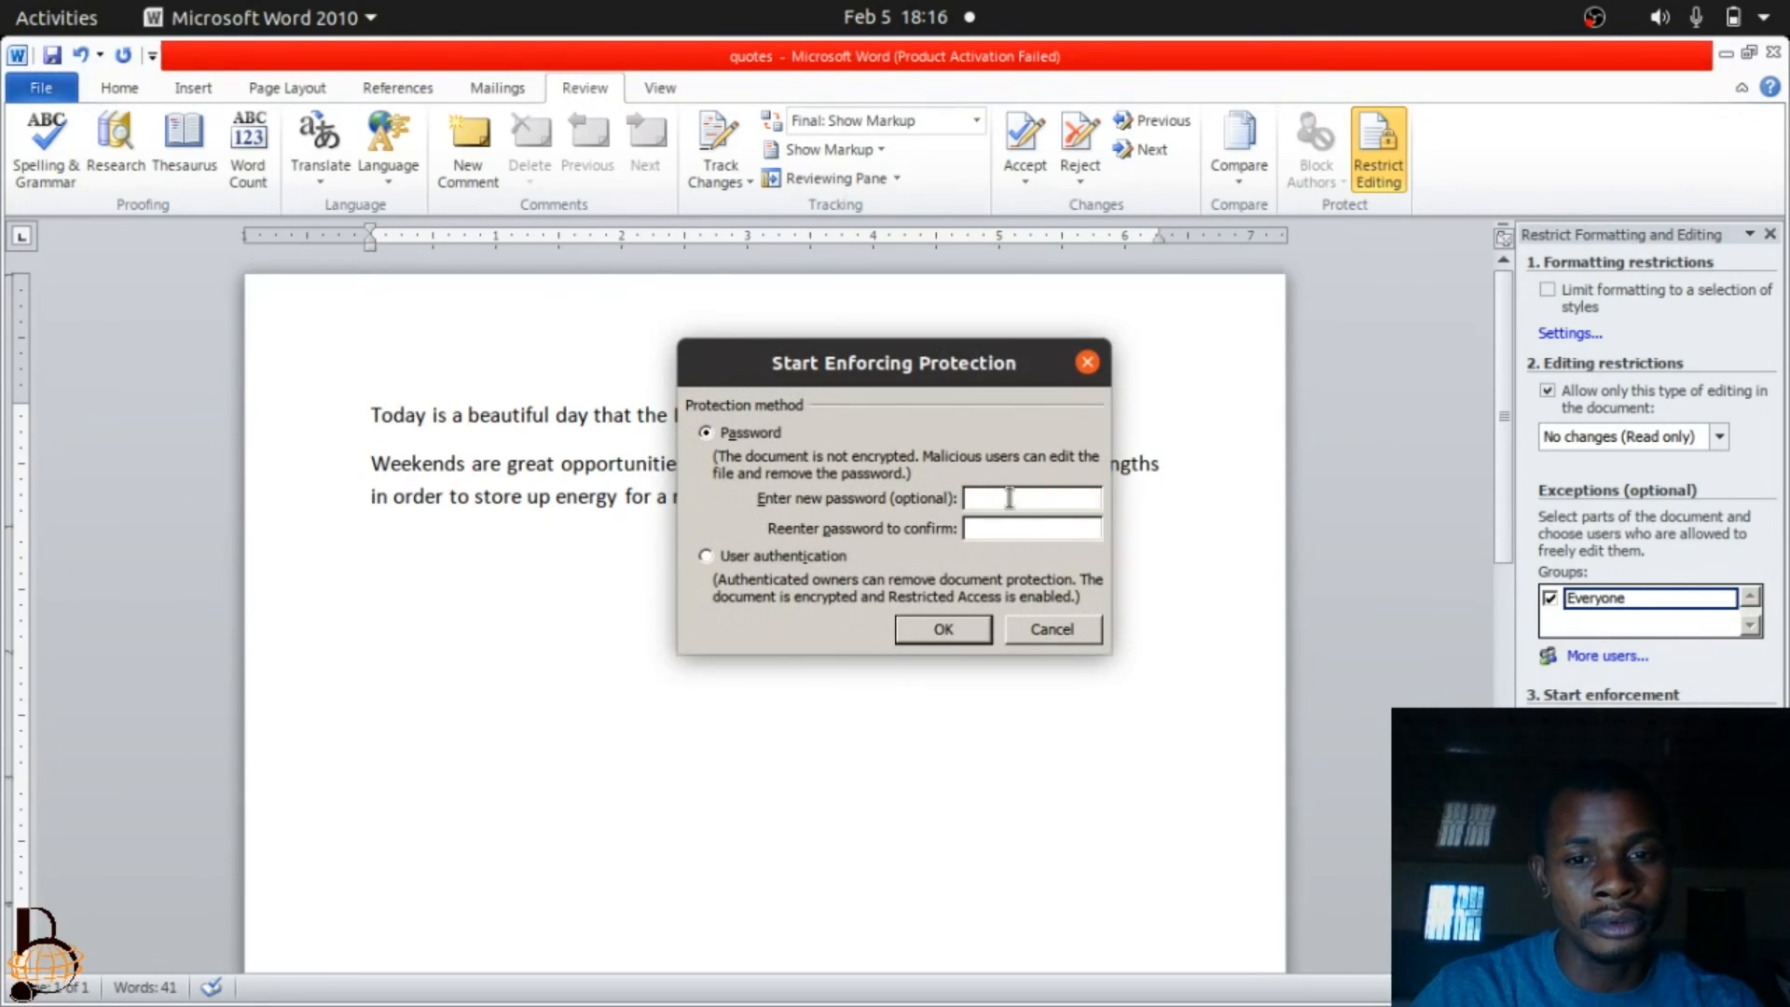
Start enforcing the editing protection with a new password, entering it in both the password and confirmation fields.
text(******)
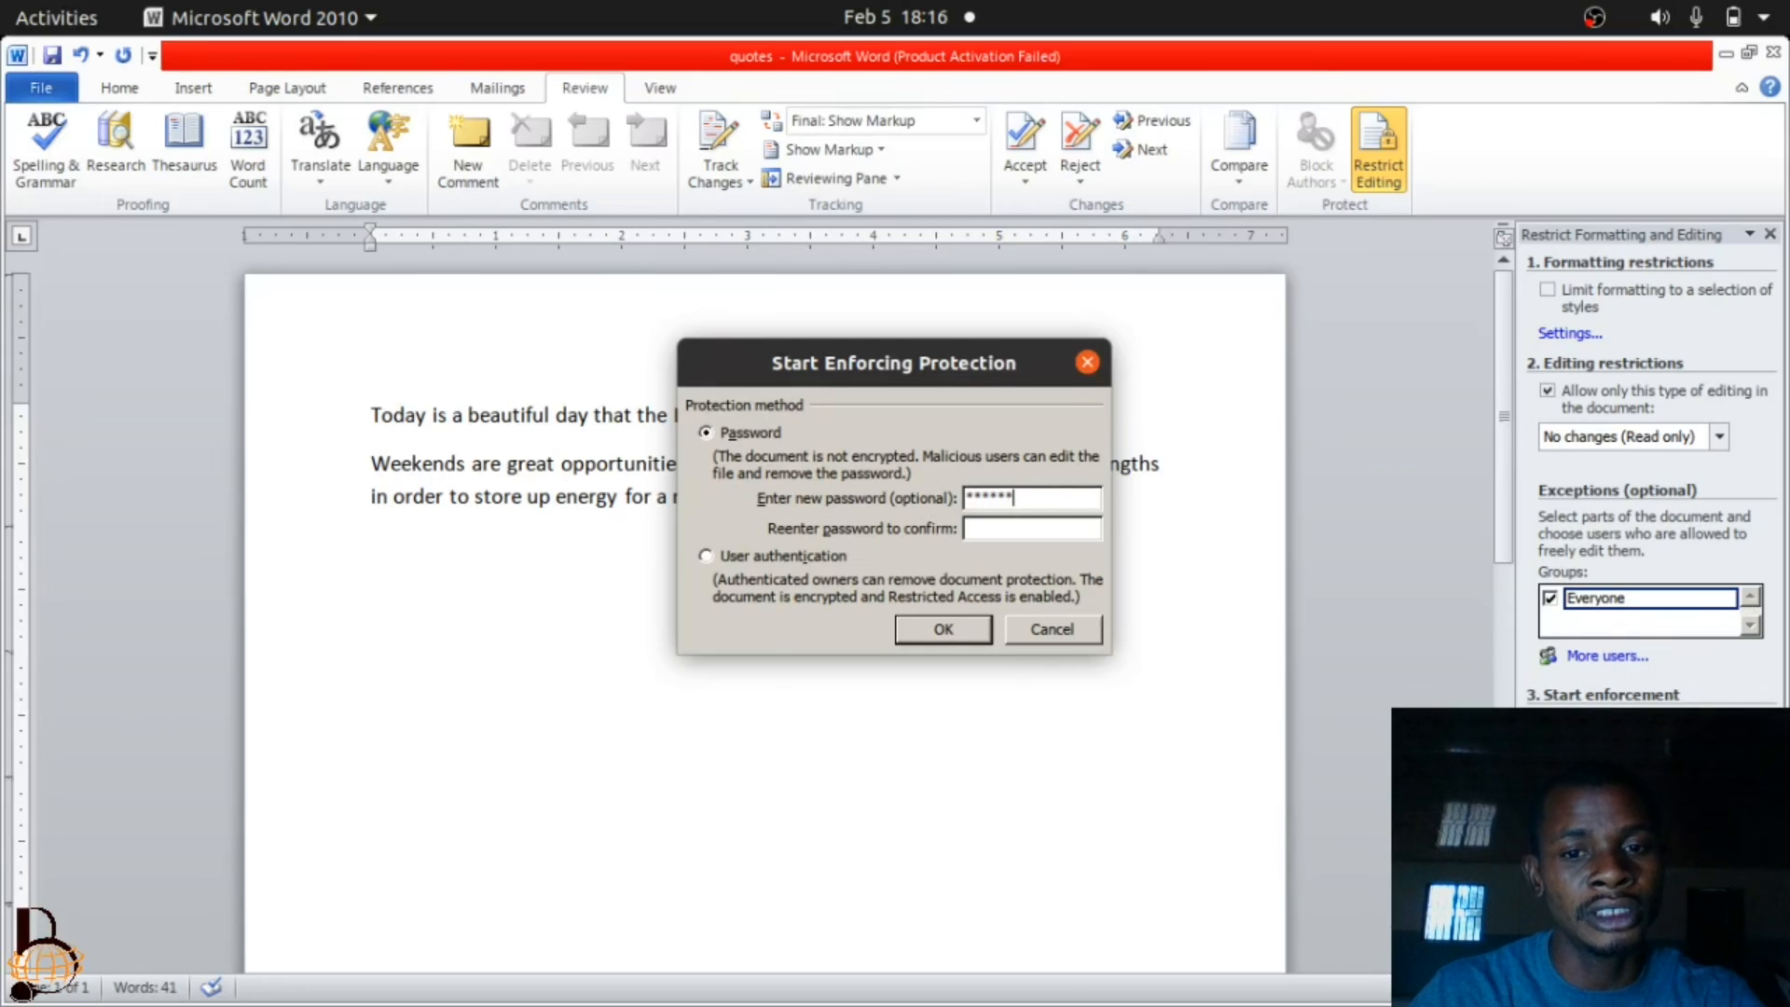
click(1006, 526)
text(**)
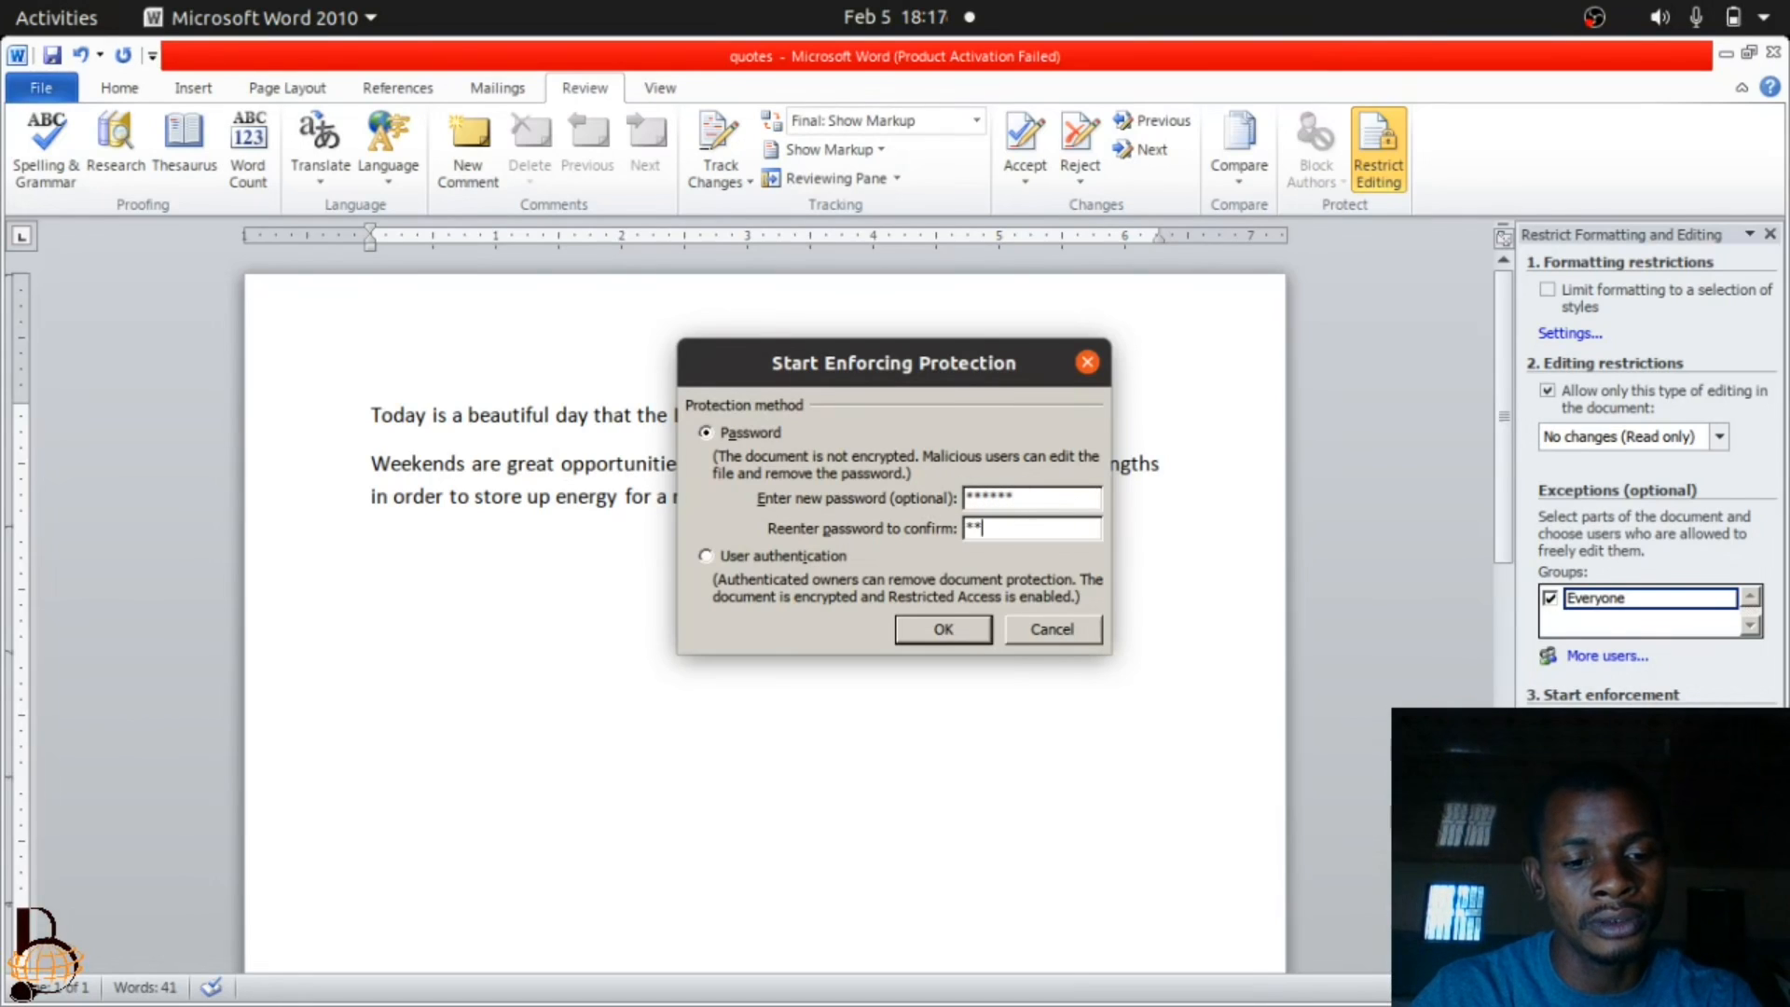
text(****)
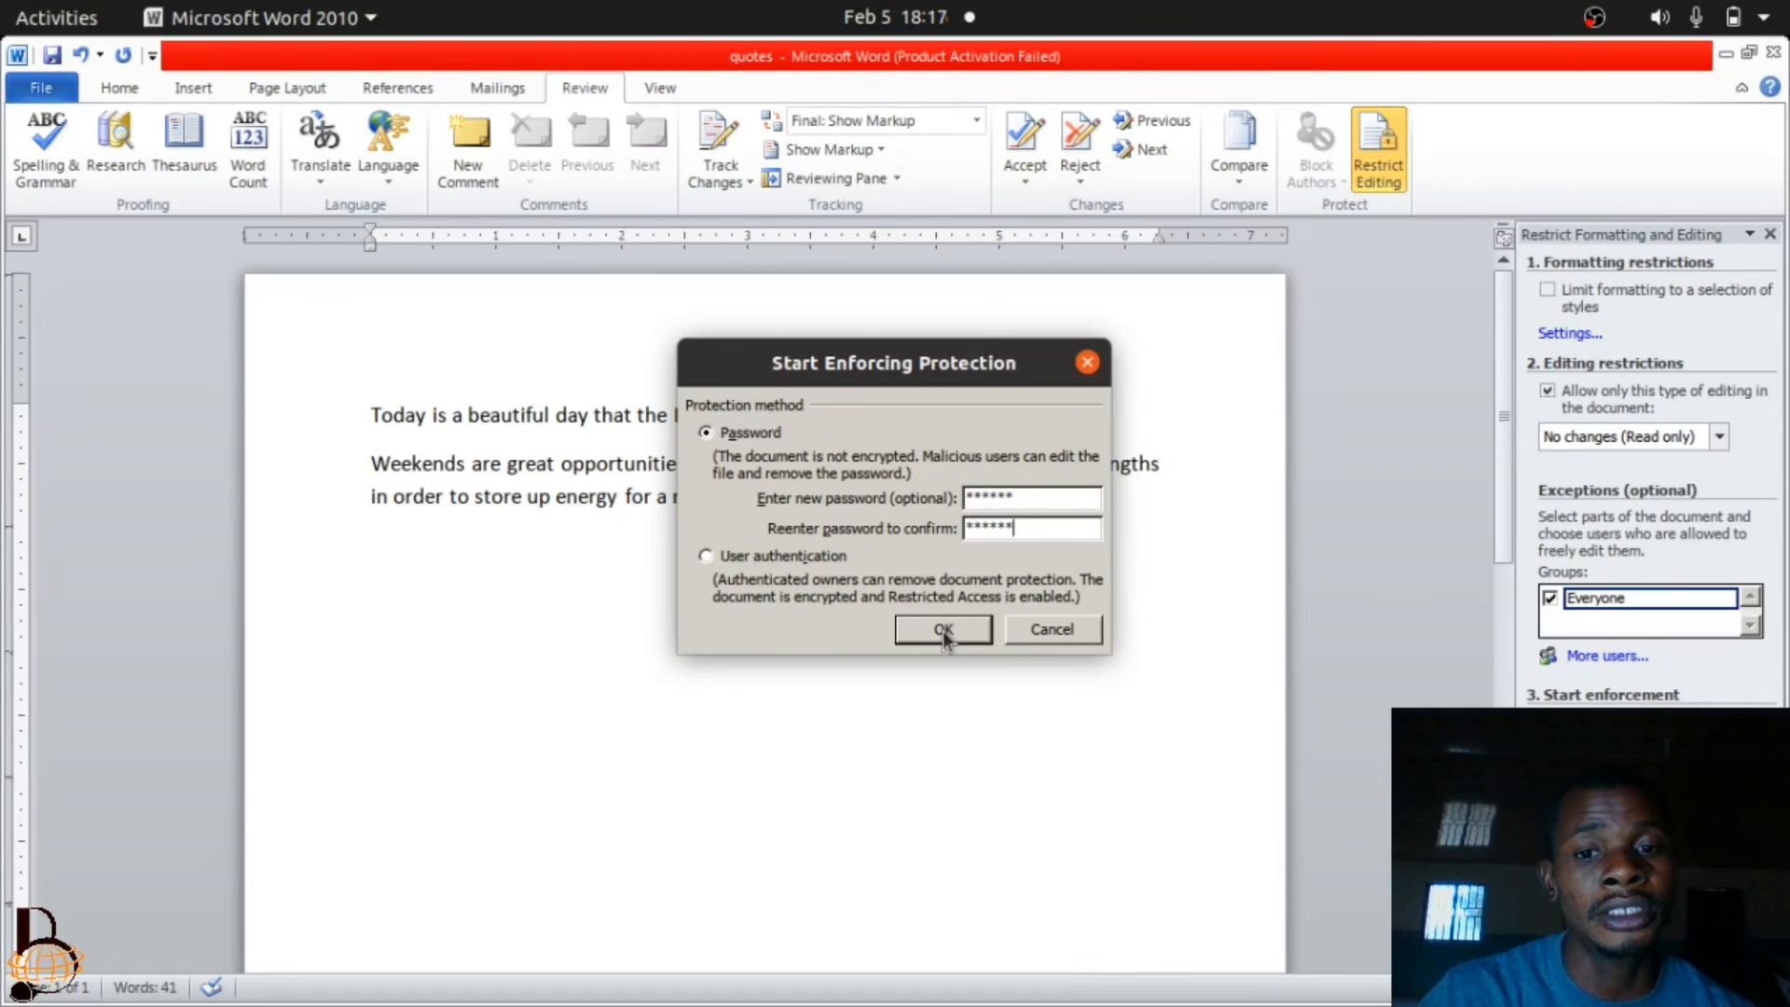
click(944, 629)
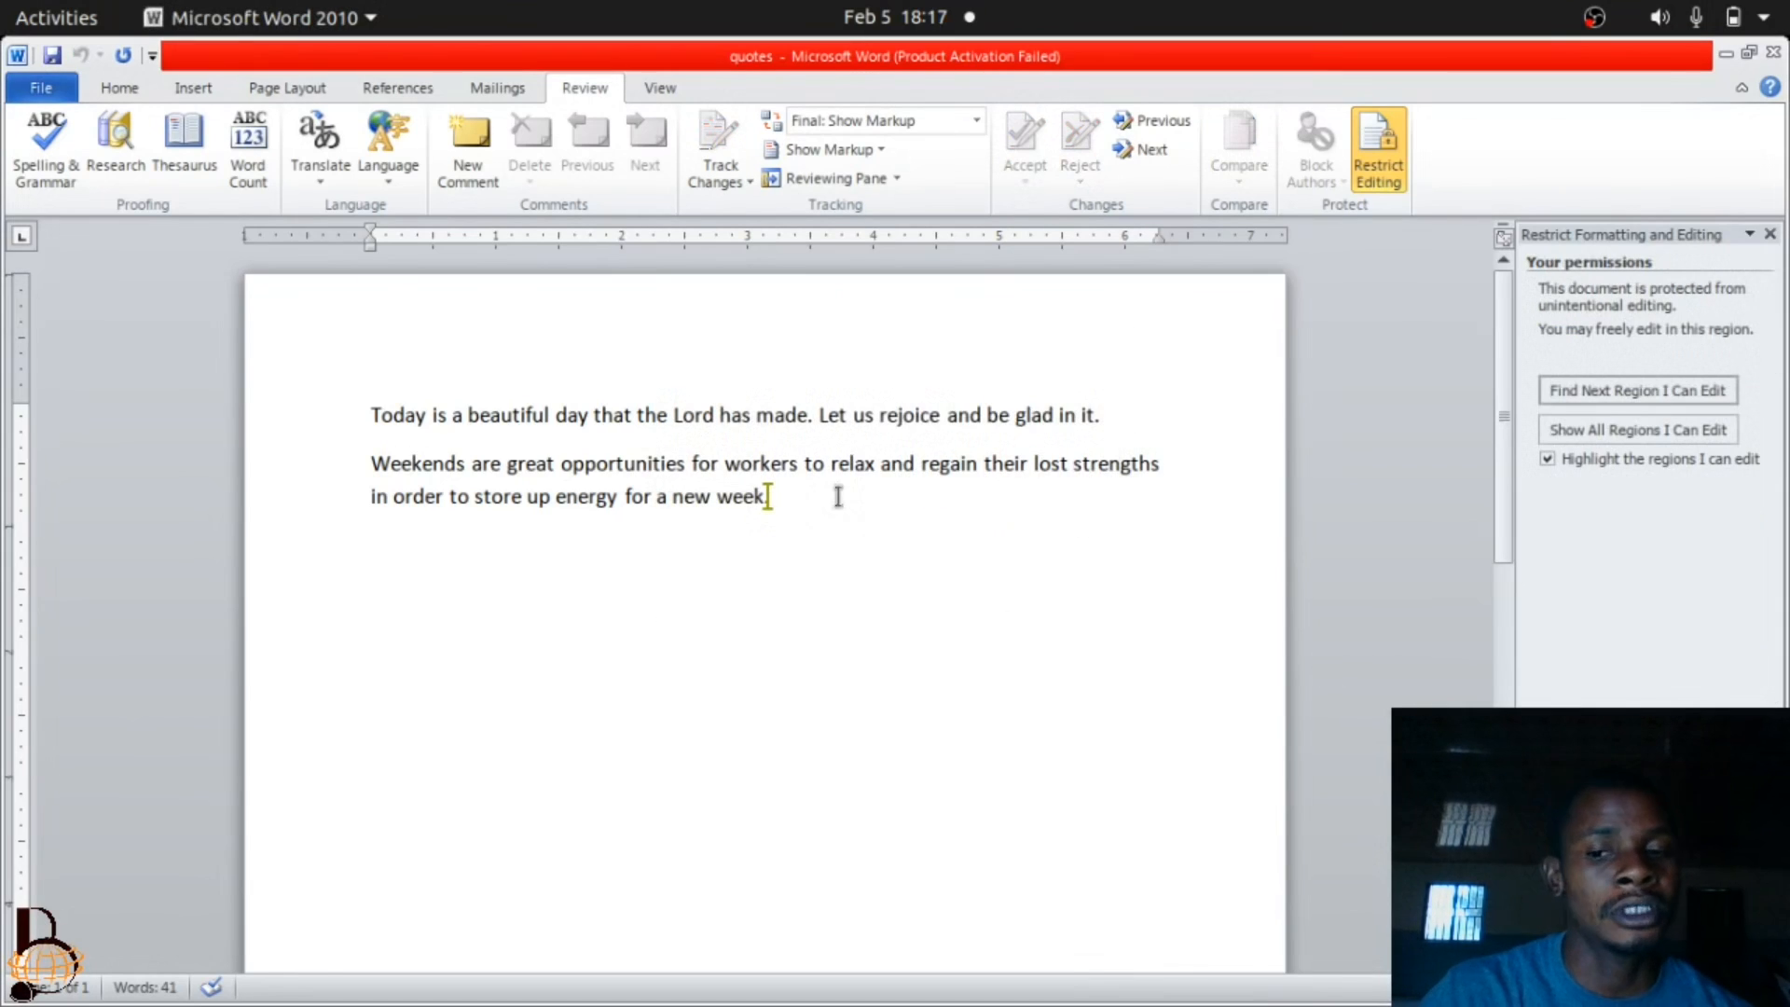
Close the Restrict Formatting and Editing pane and try to delete the last character of the first paragraph.
click(1771, 234)
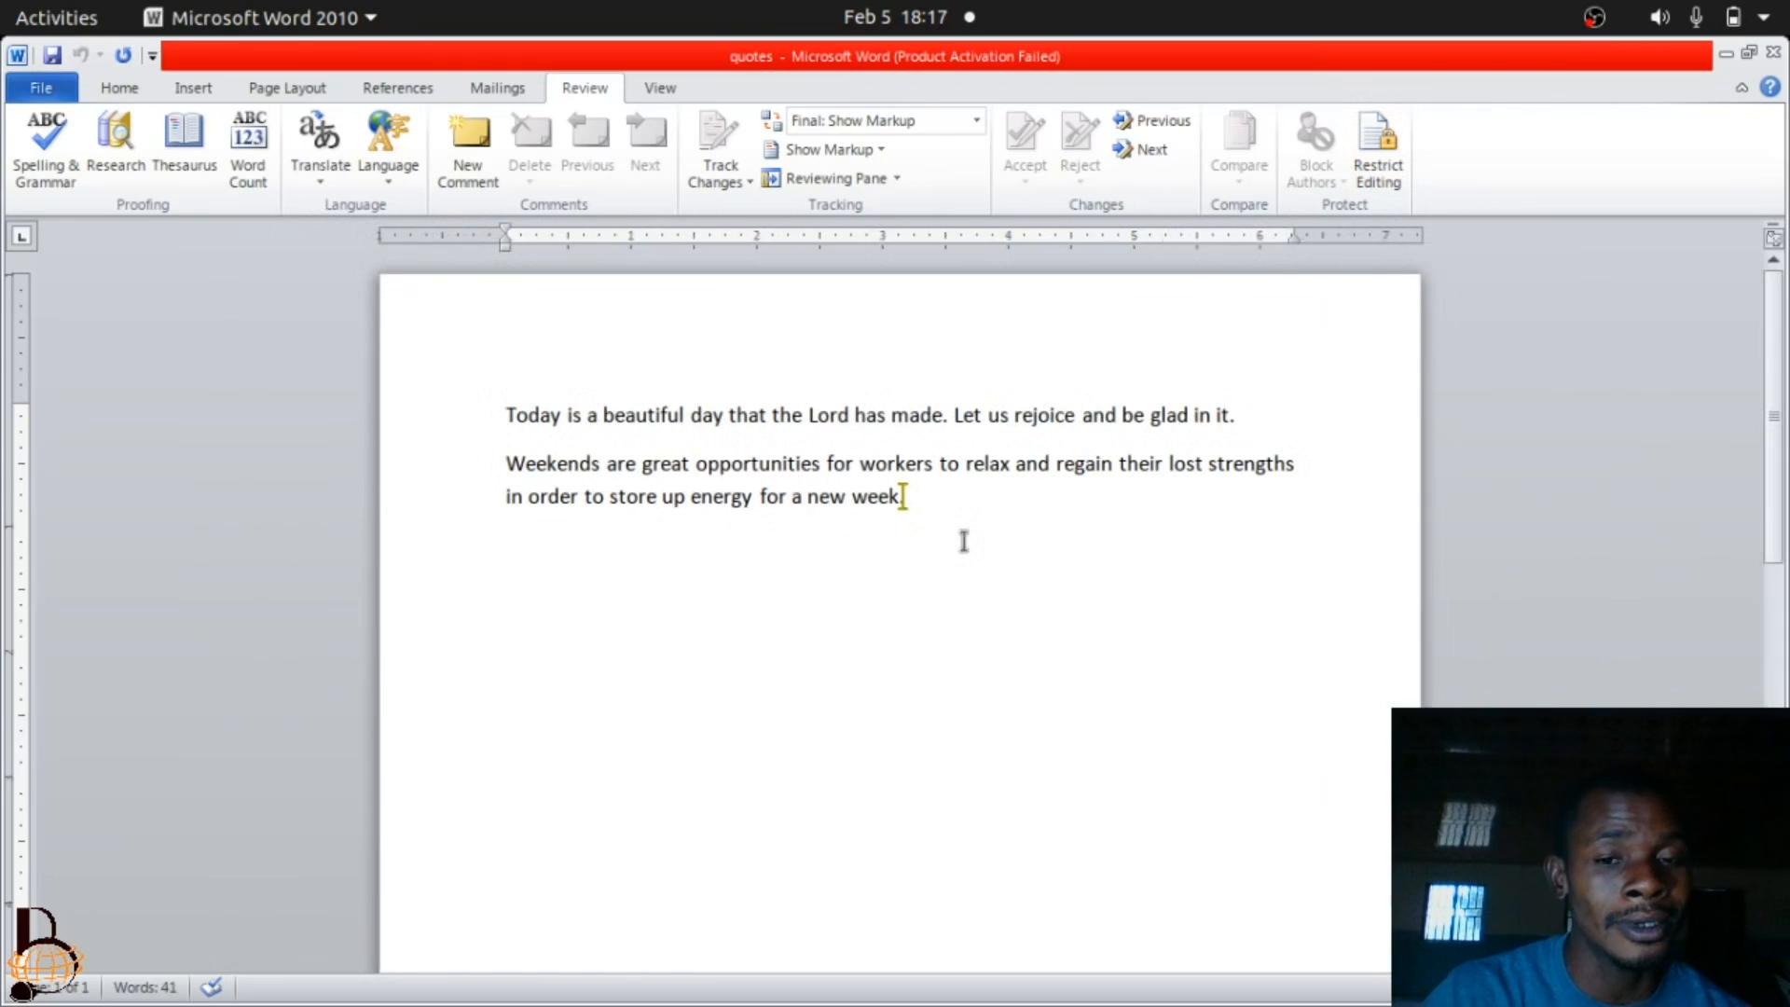
click(1263, 414)
key(BackSpace)
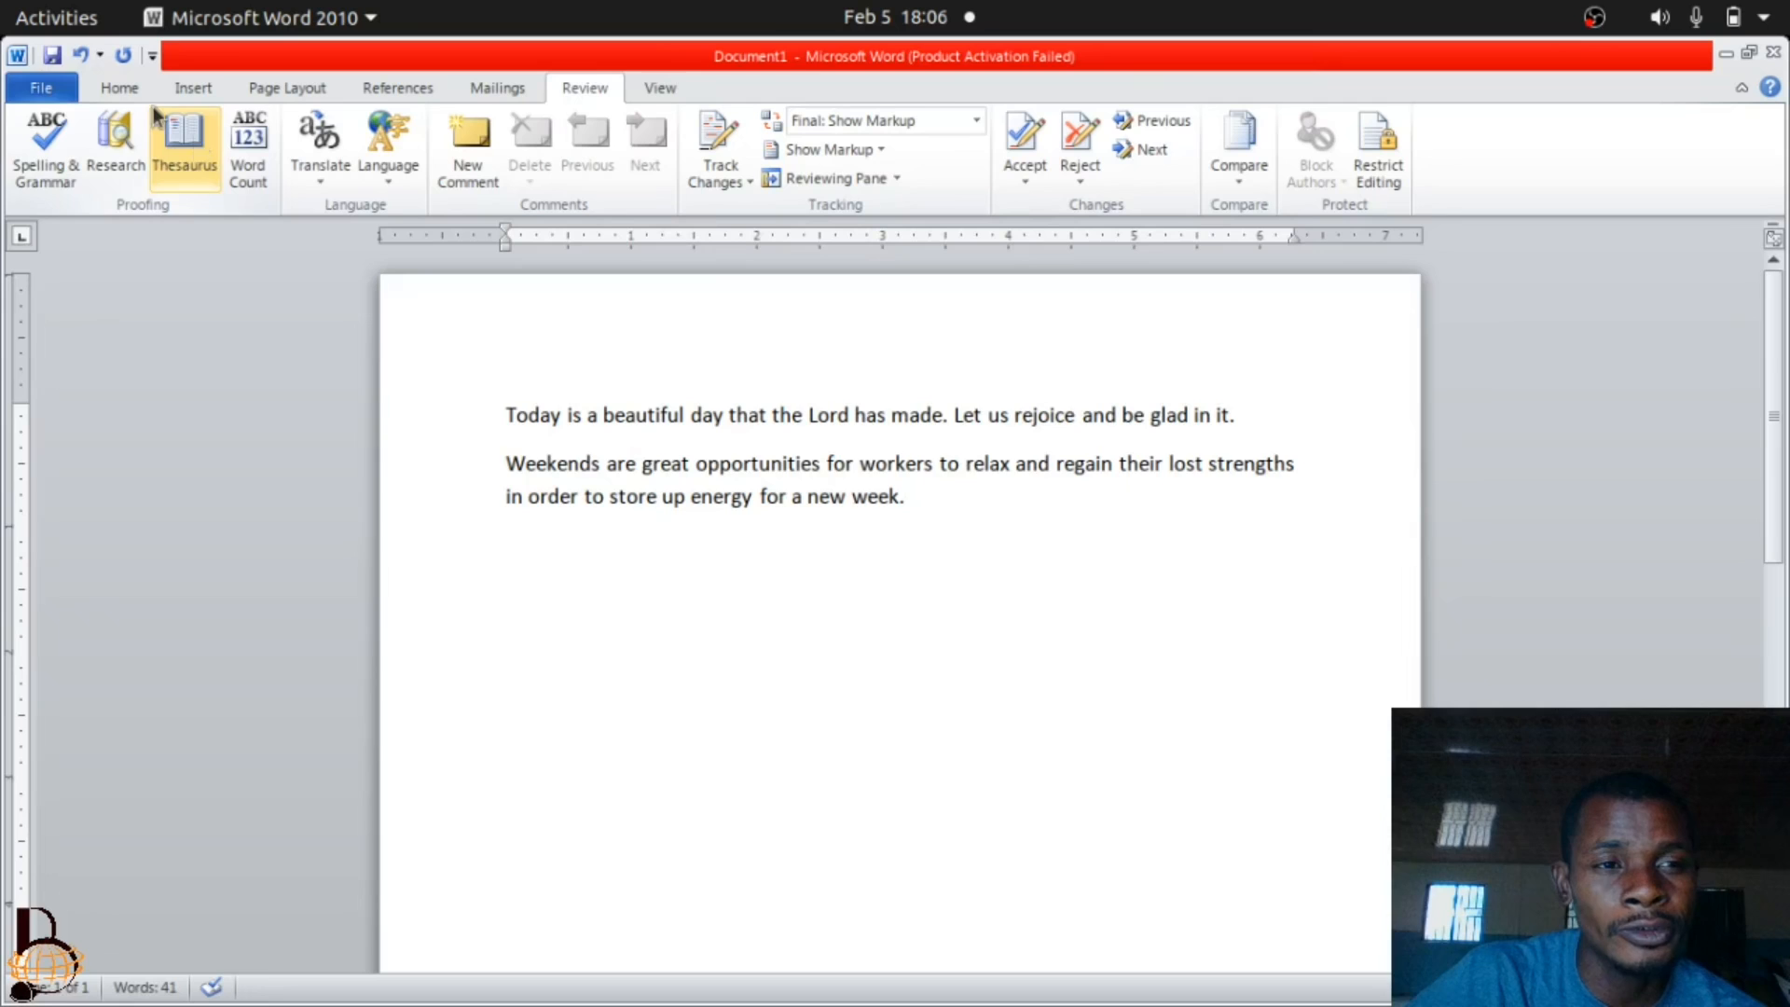
Begin saving the unsaved Document1 as a Word document named quotes in My Documents.
click(43, 84)
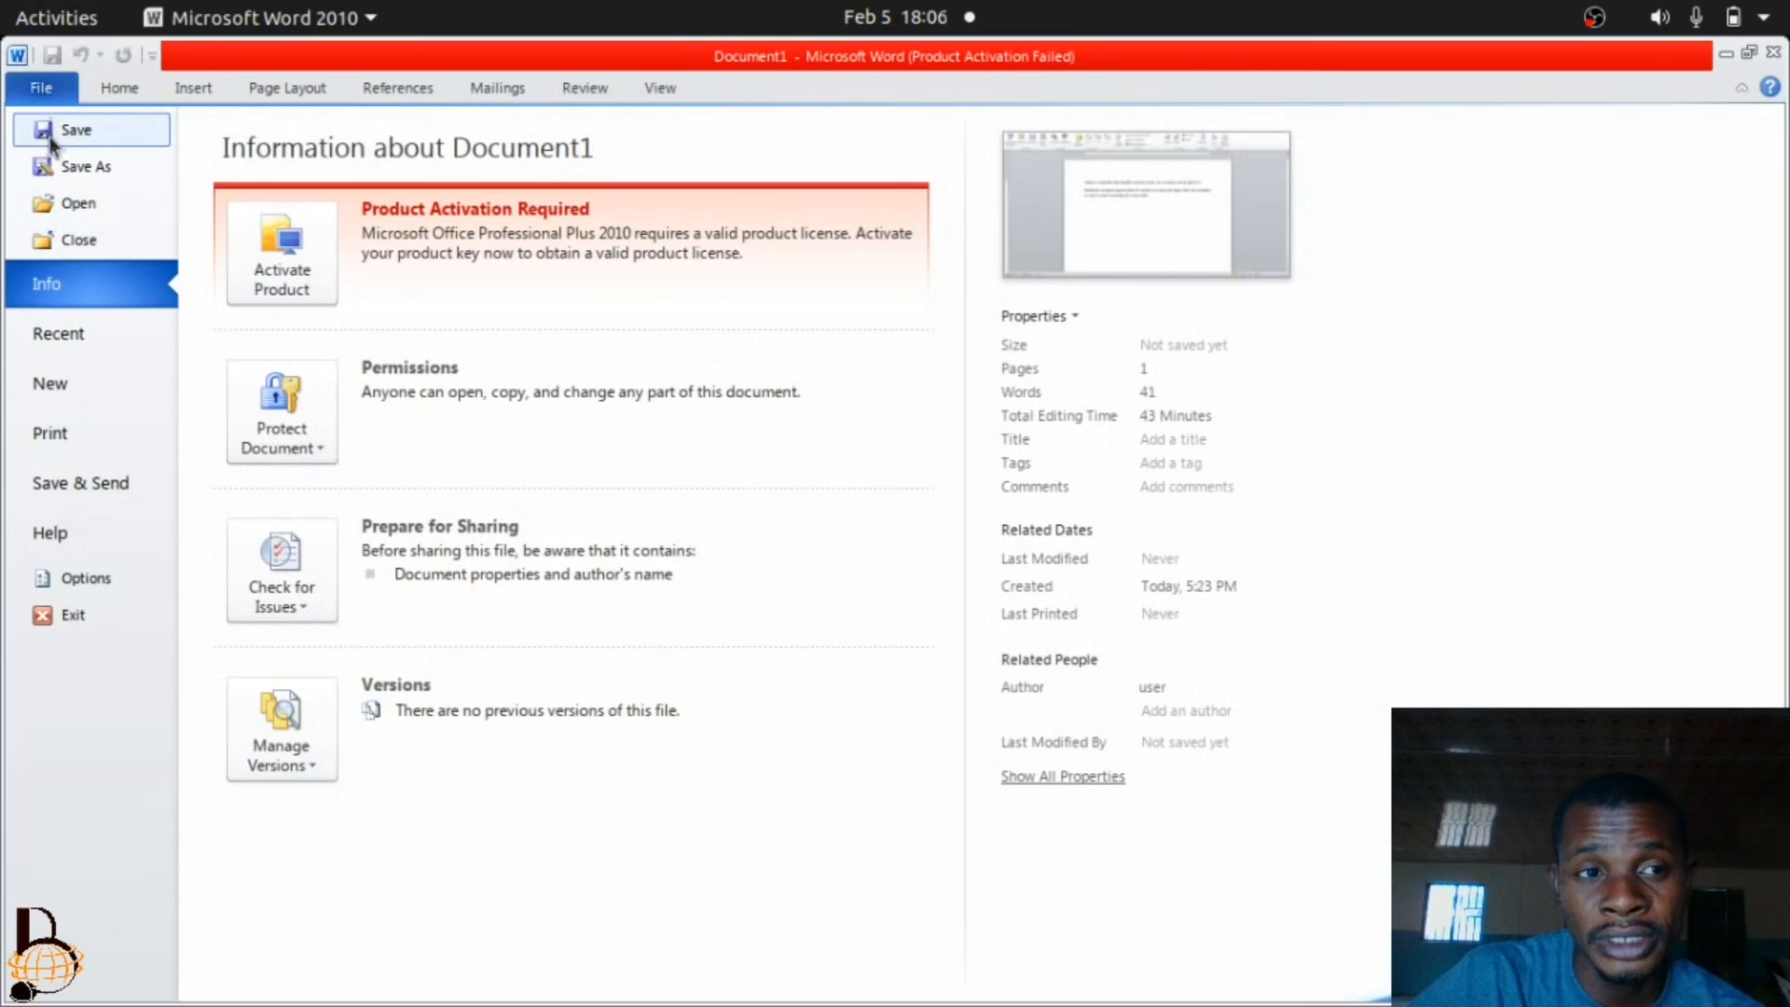
click(87, 138)
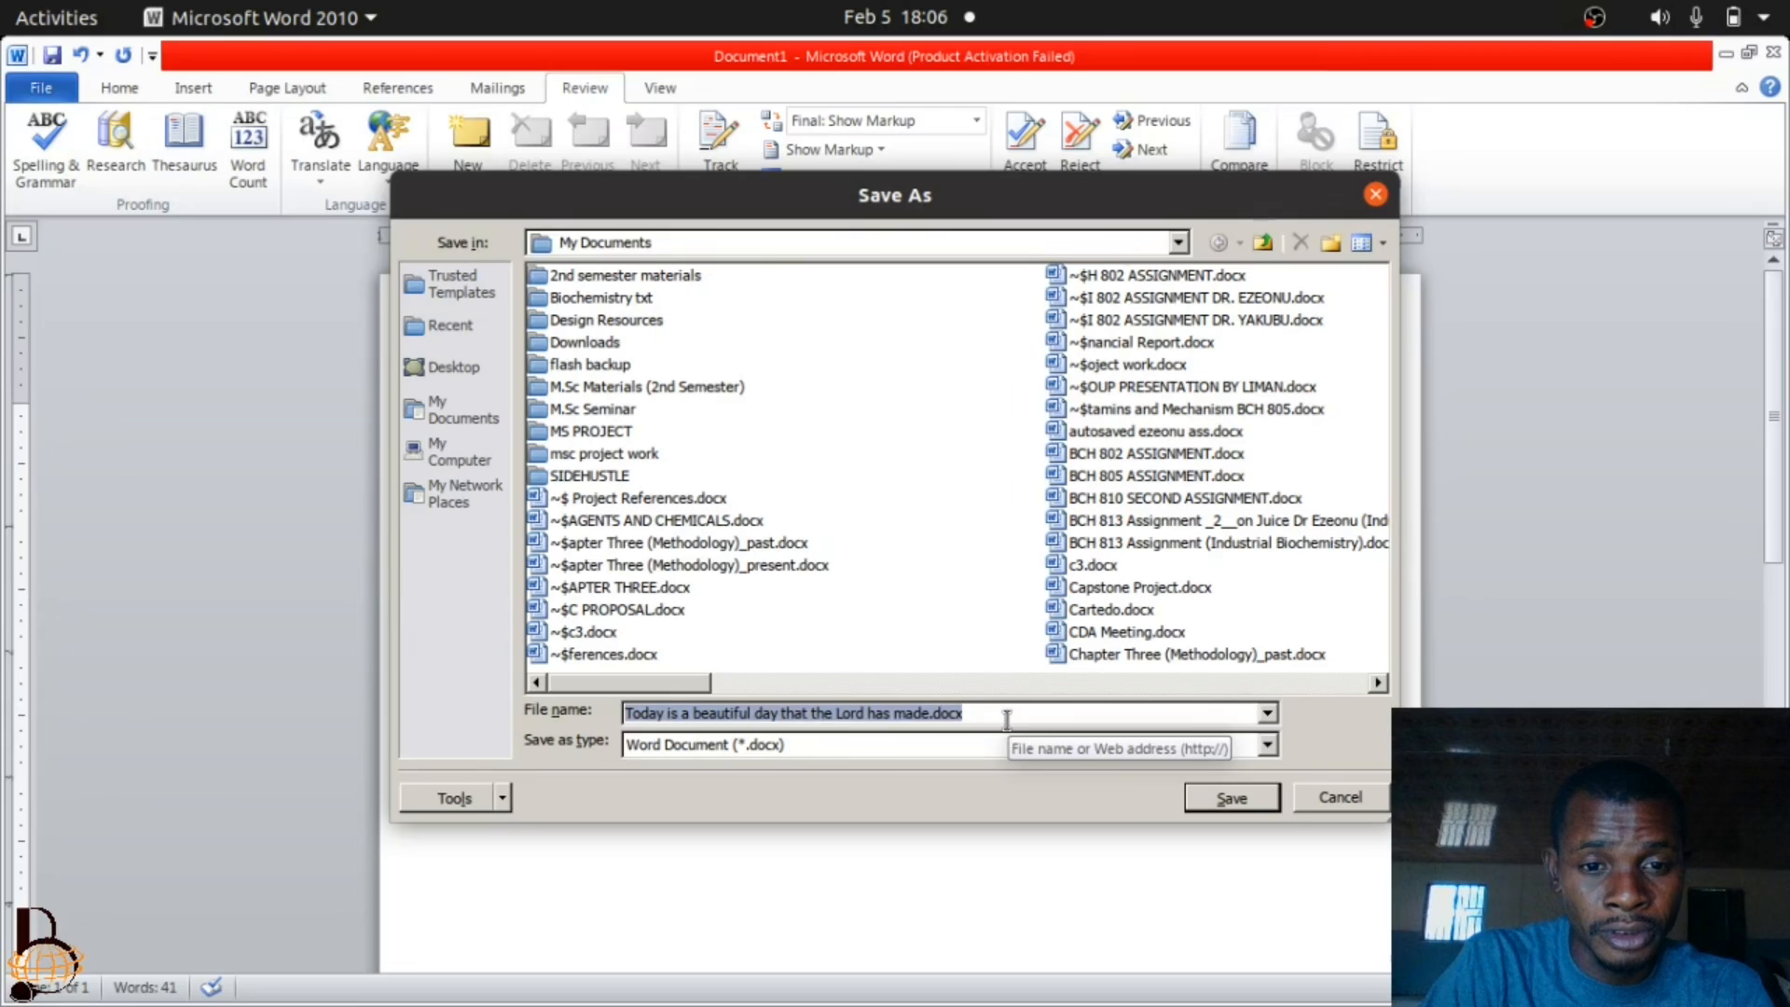
text(quot)
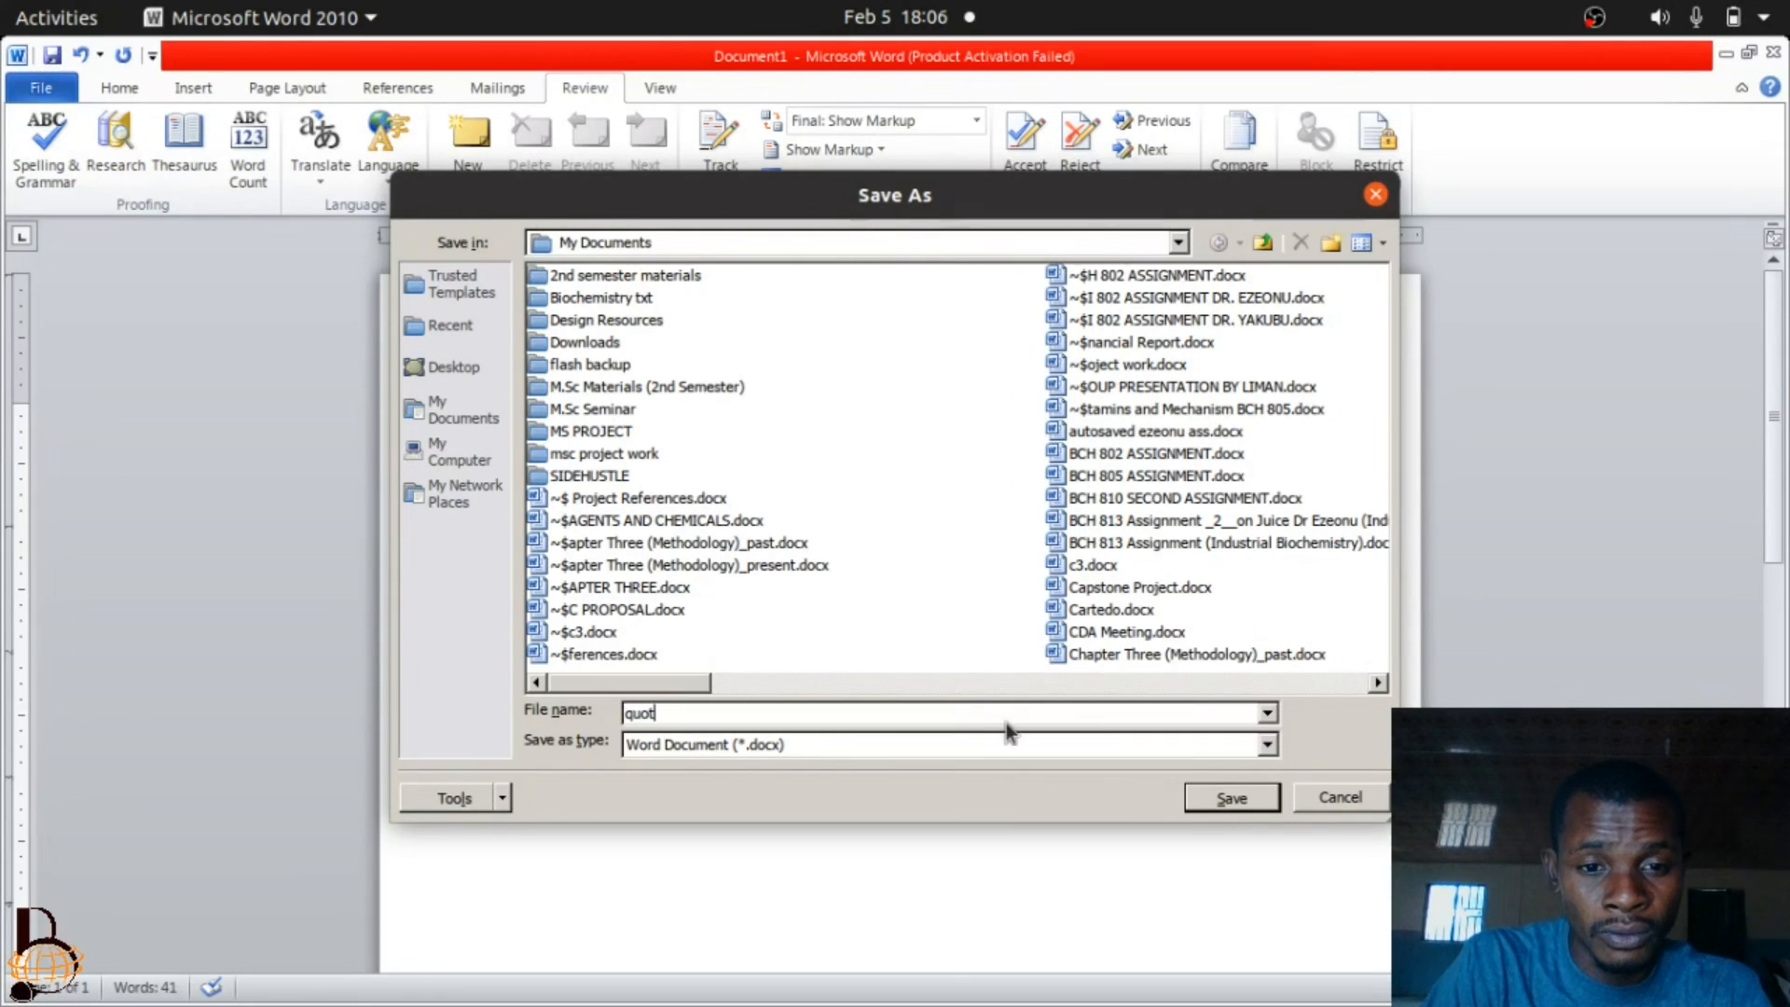
text(es)
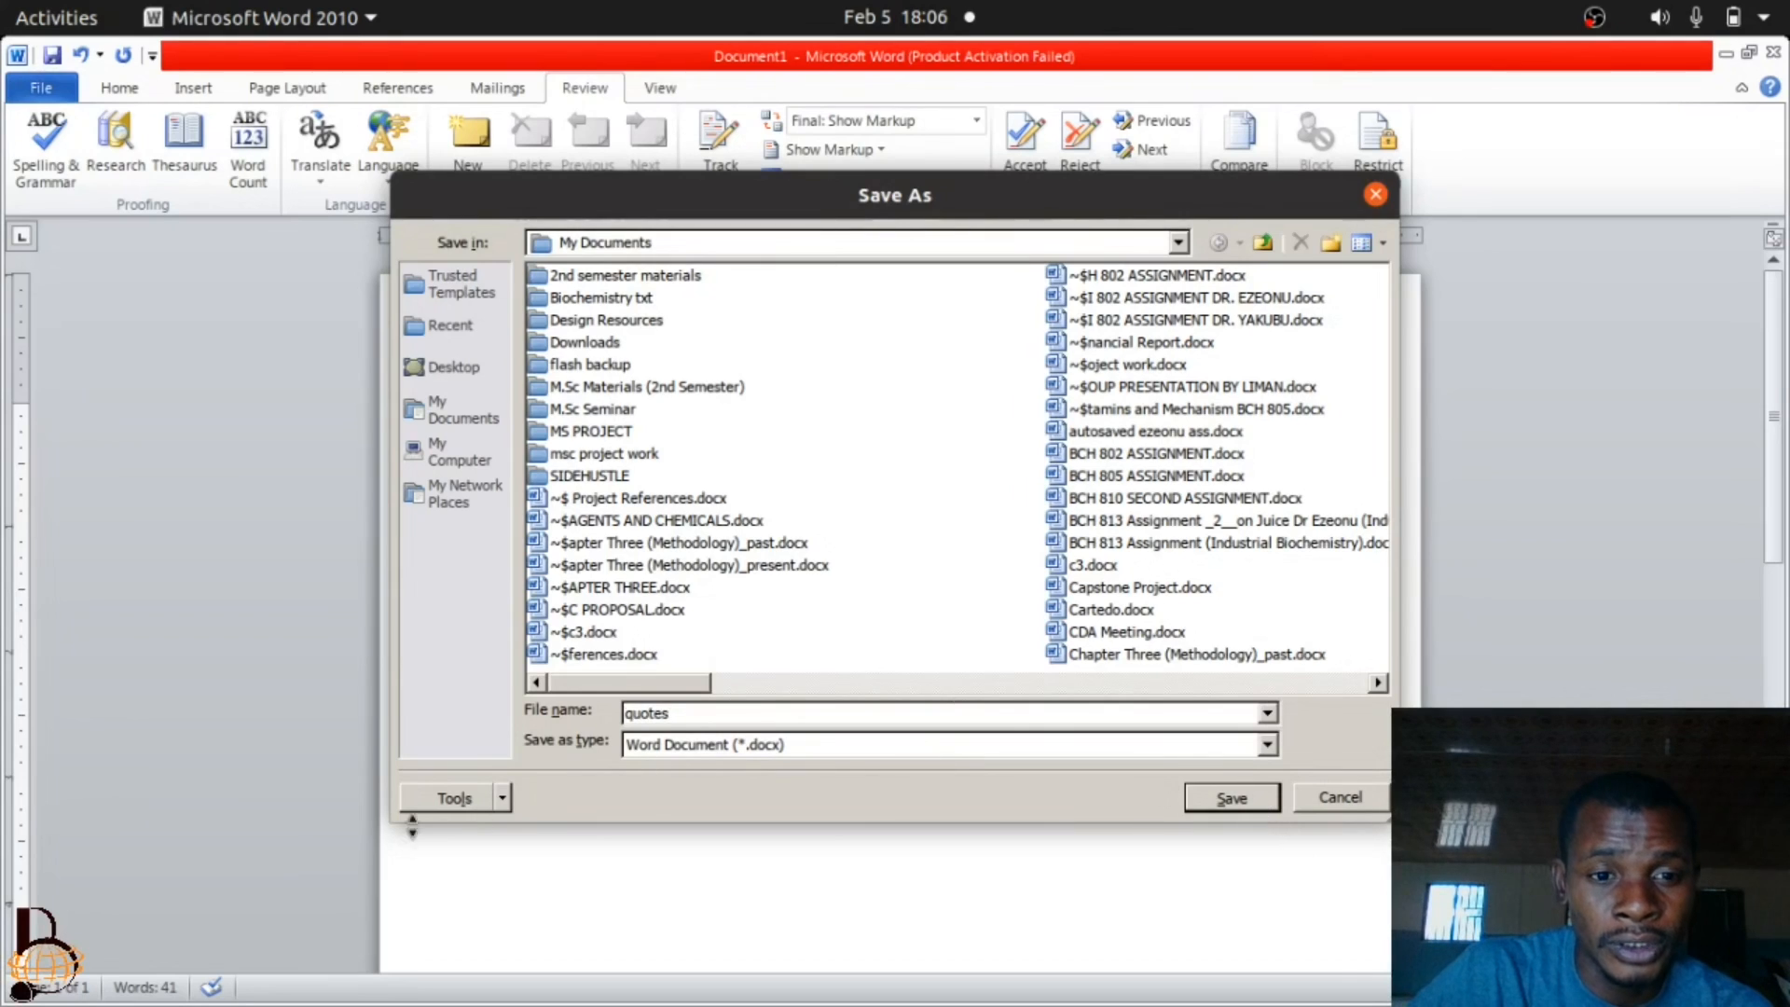
Set a password to open in the file's general save options, confirm the password, and save the document.
click(500, 798)
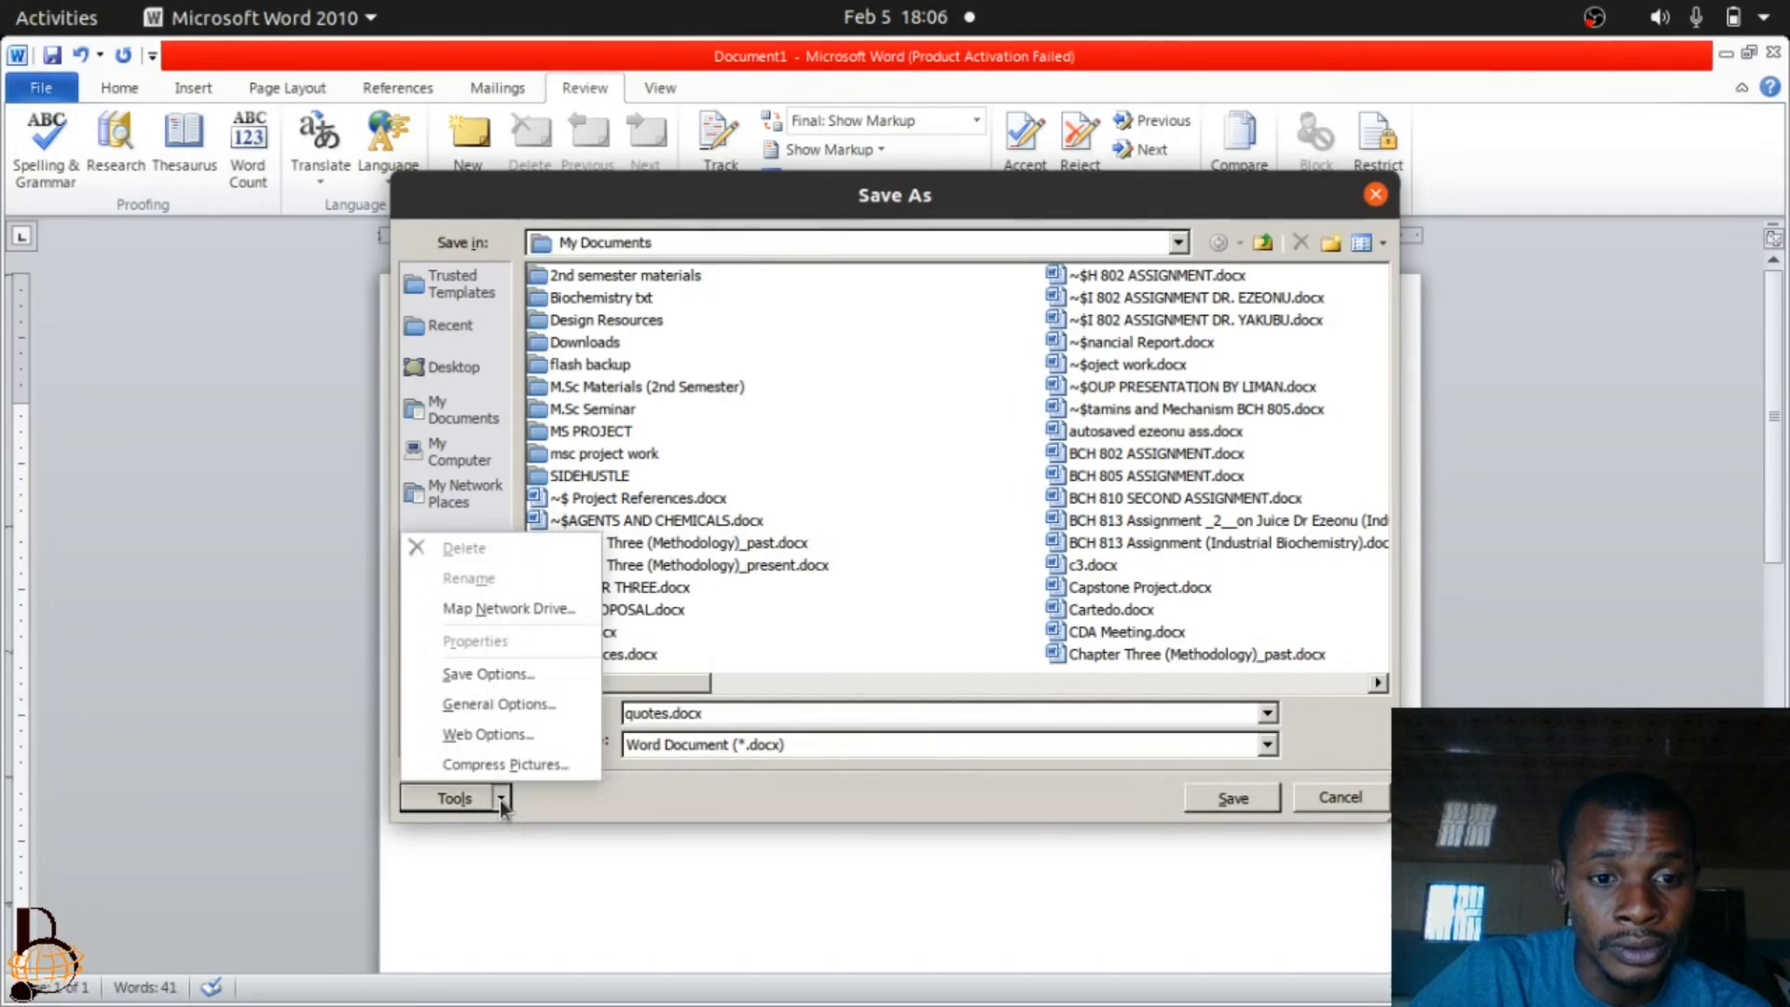
click(505, 706)
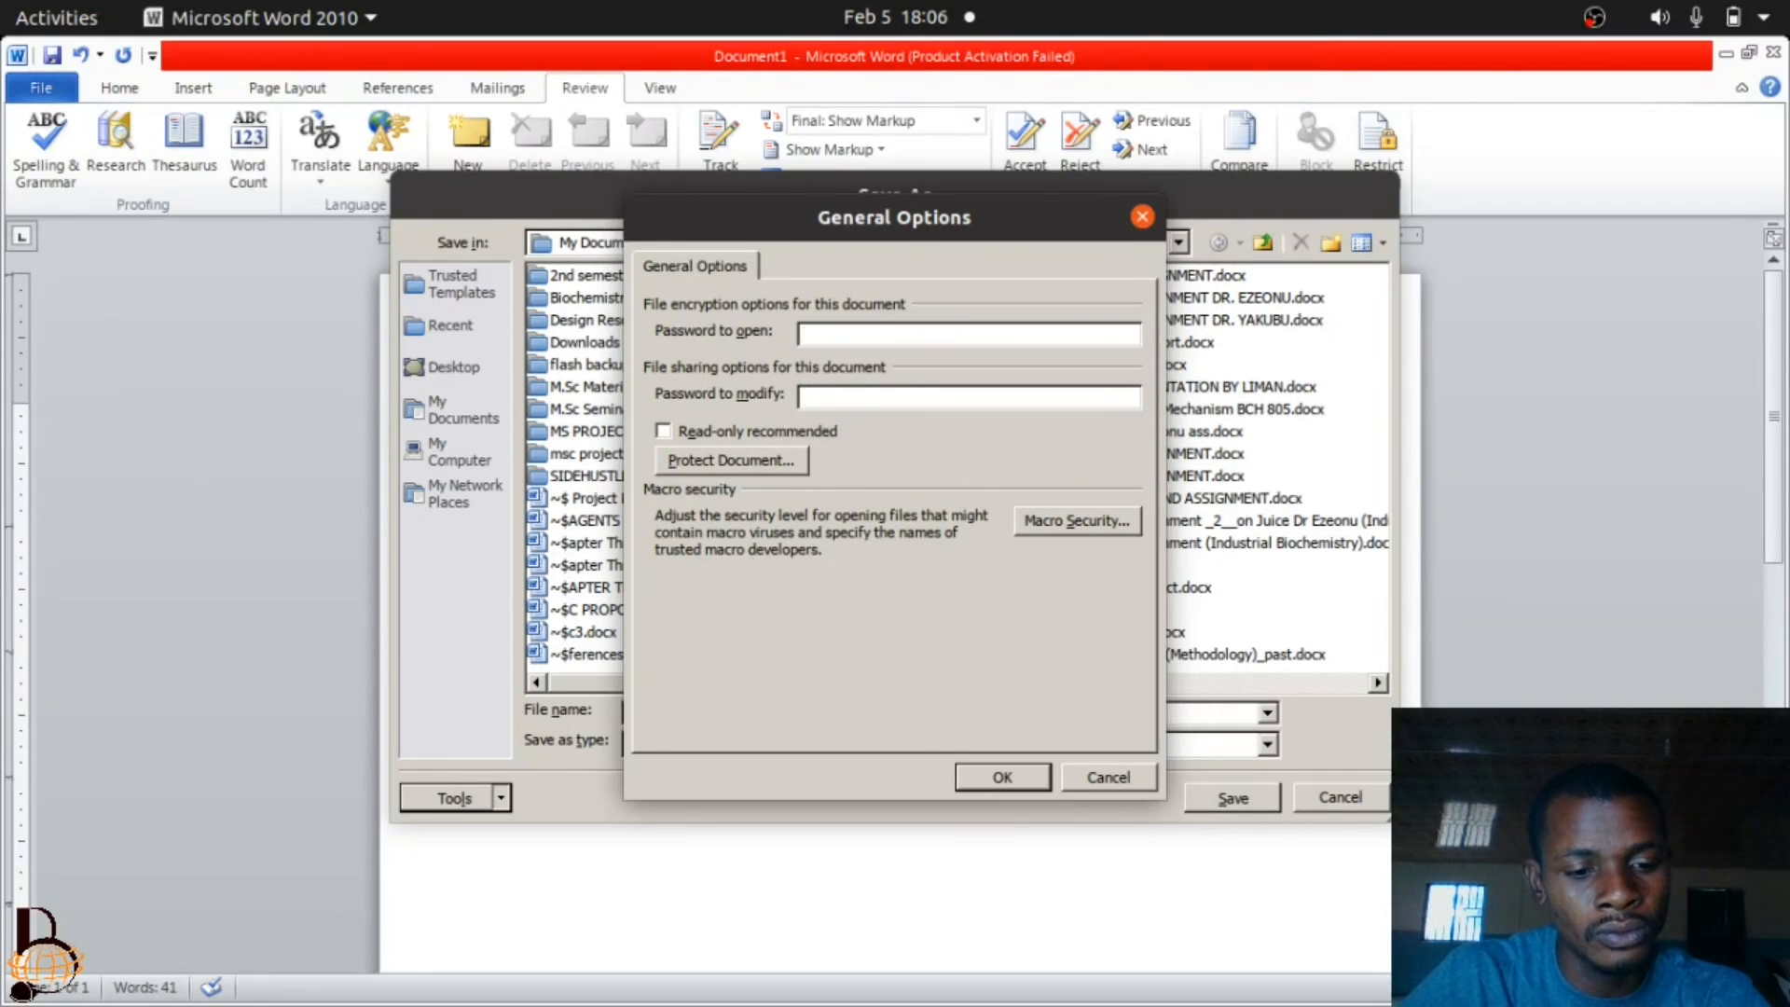
text(****)
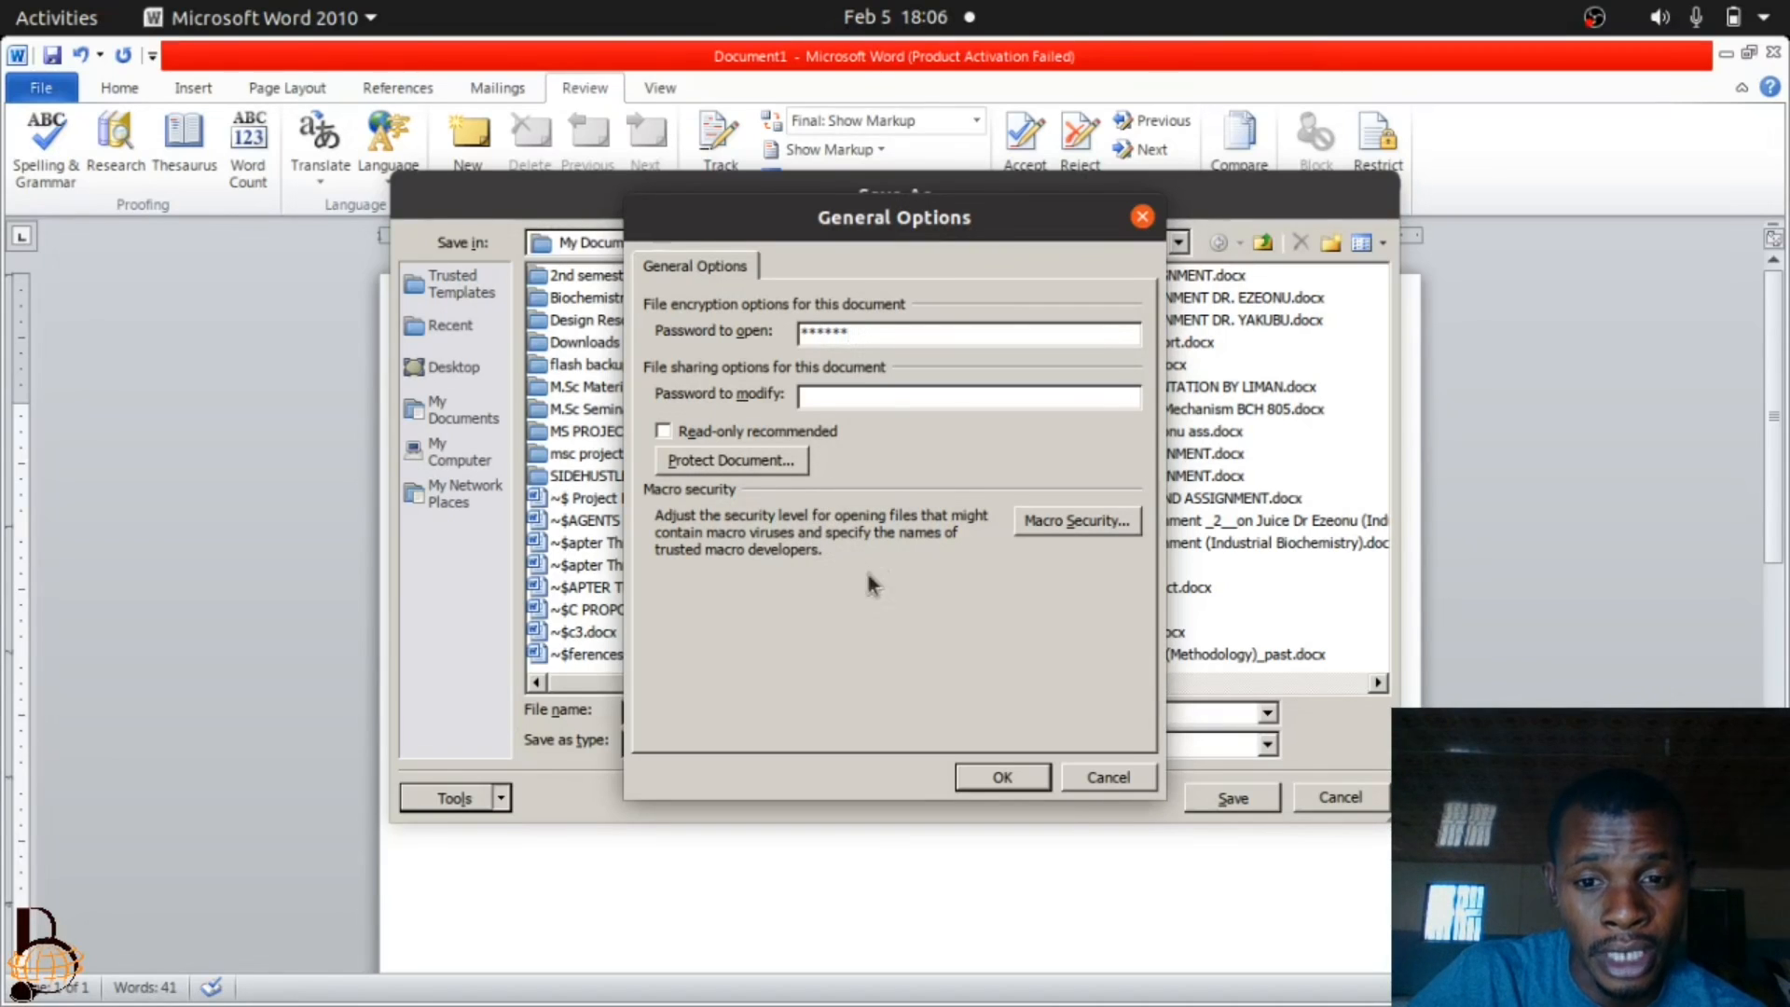
click(993, 777)
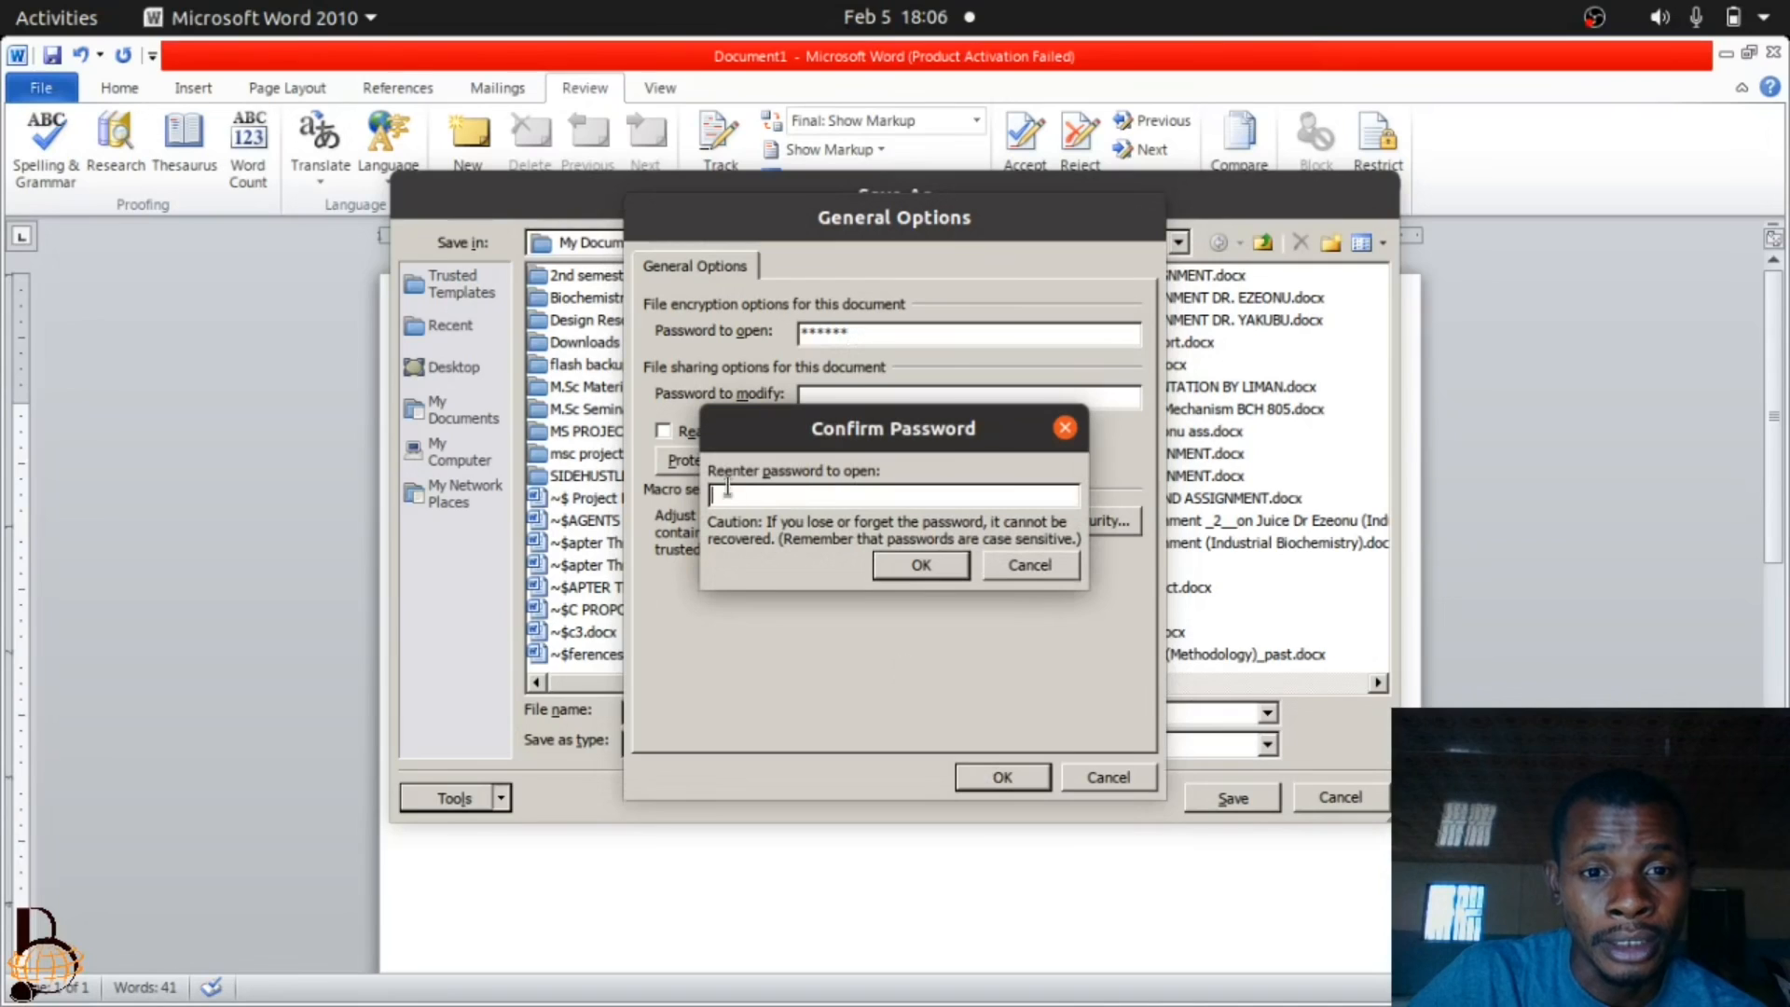
text(*)
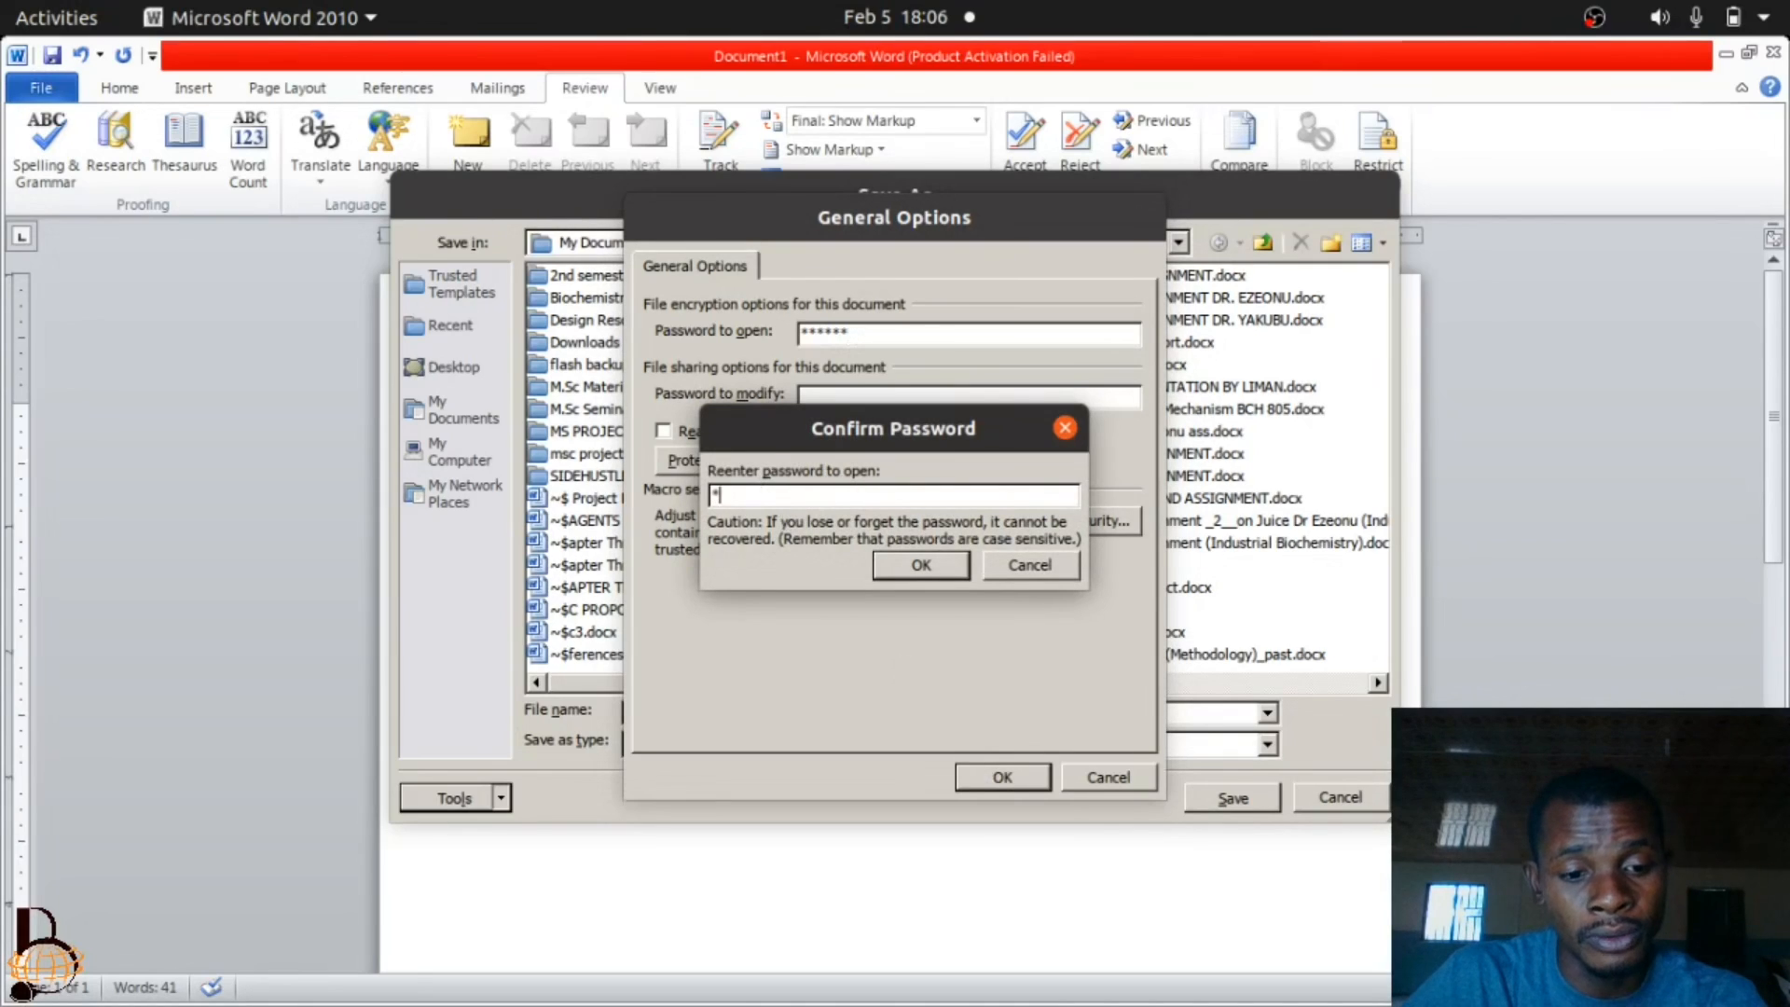
text(*****)
click(921, 565)
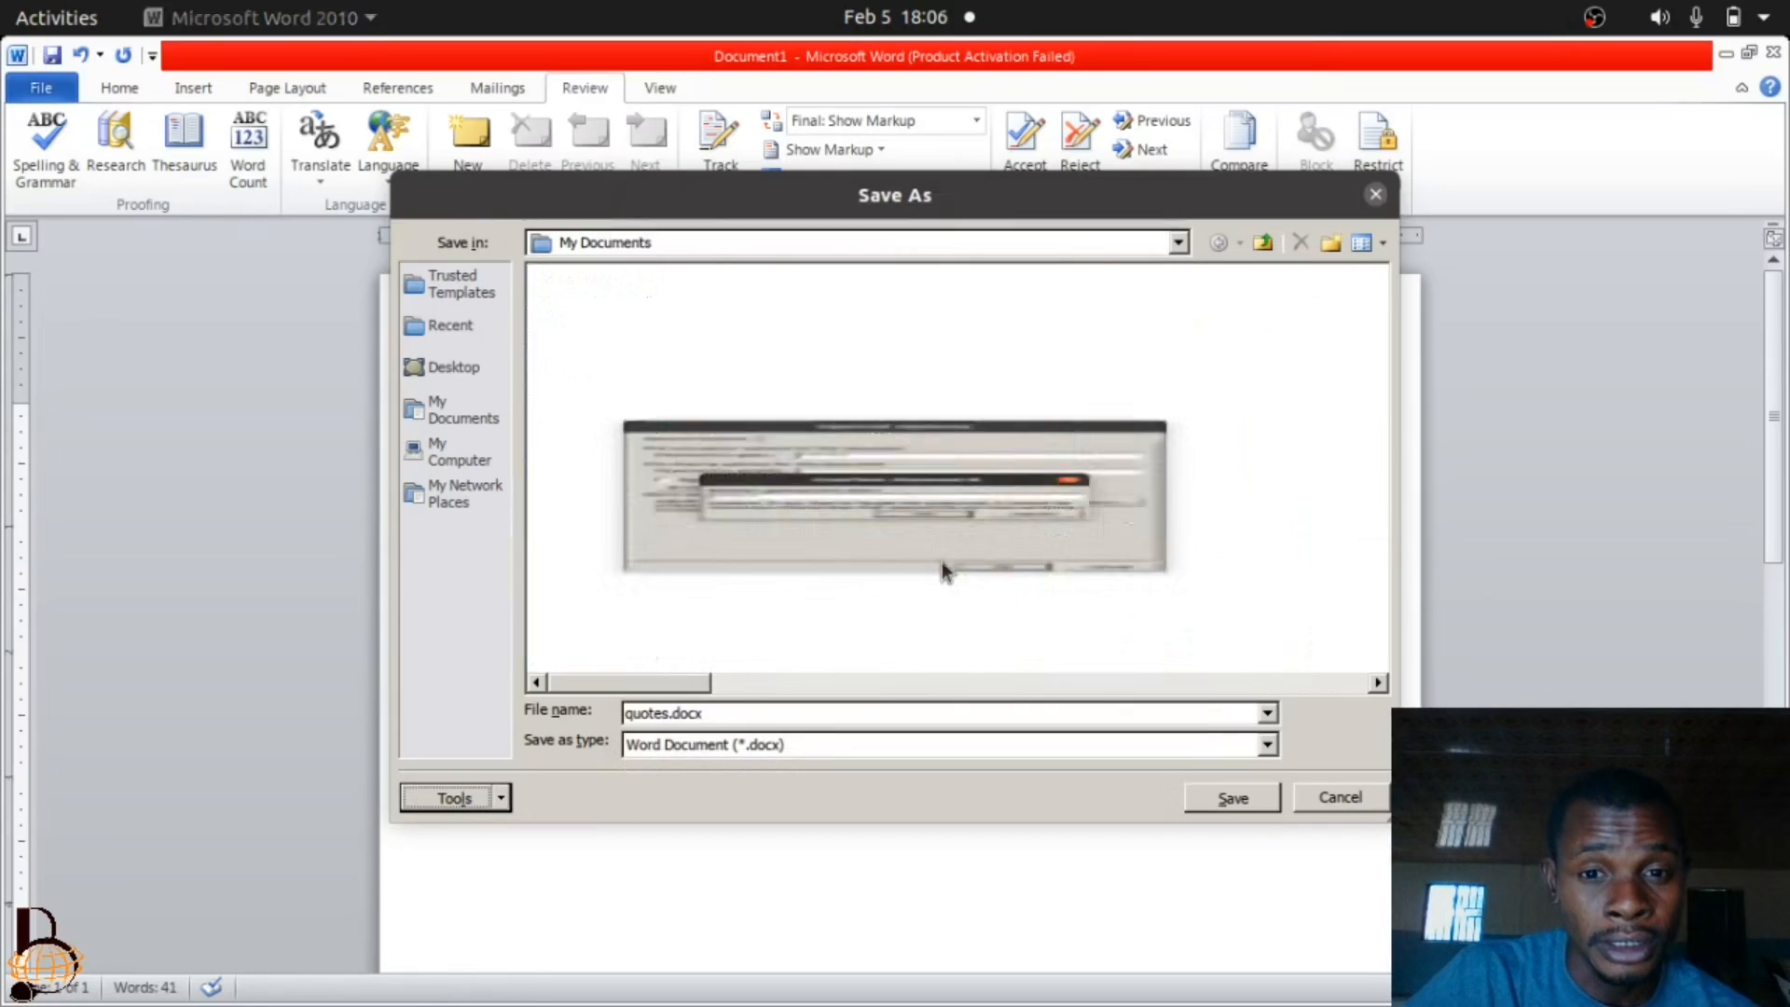
click(1231, 799)
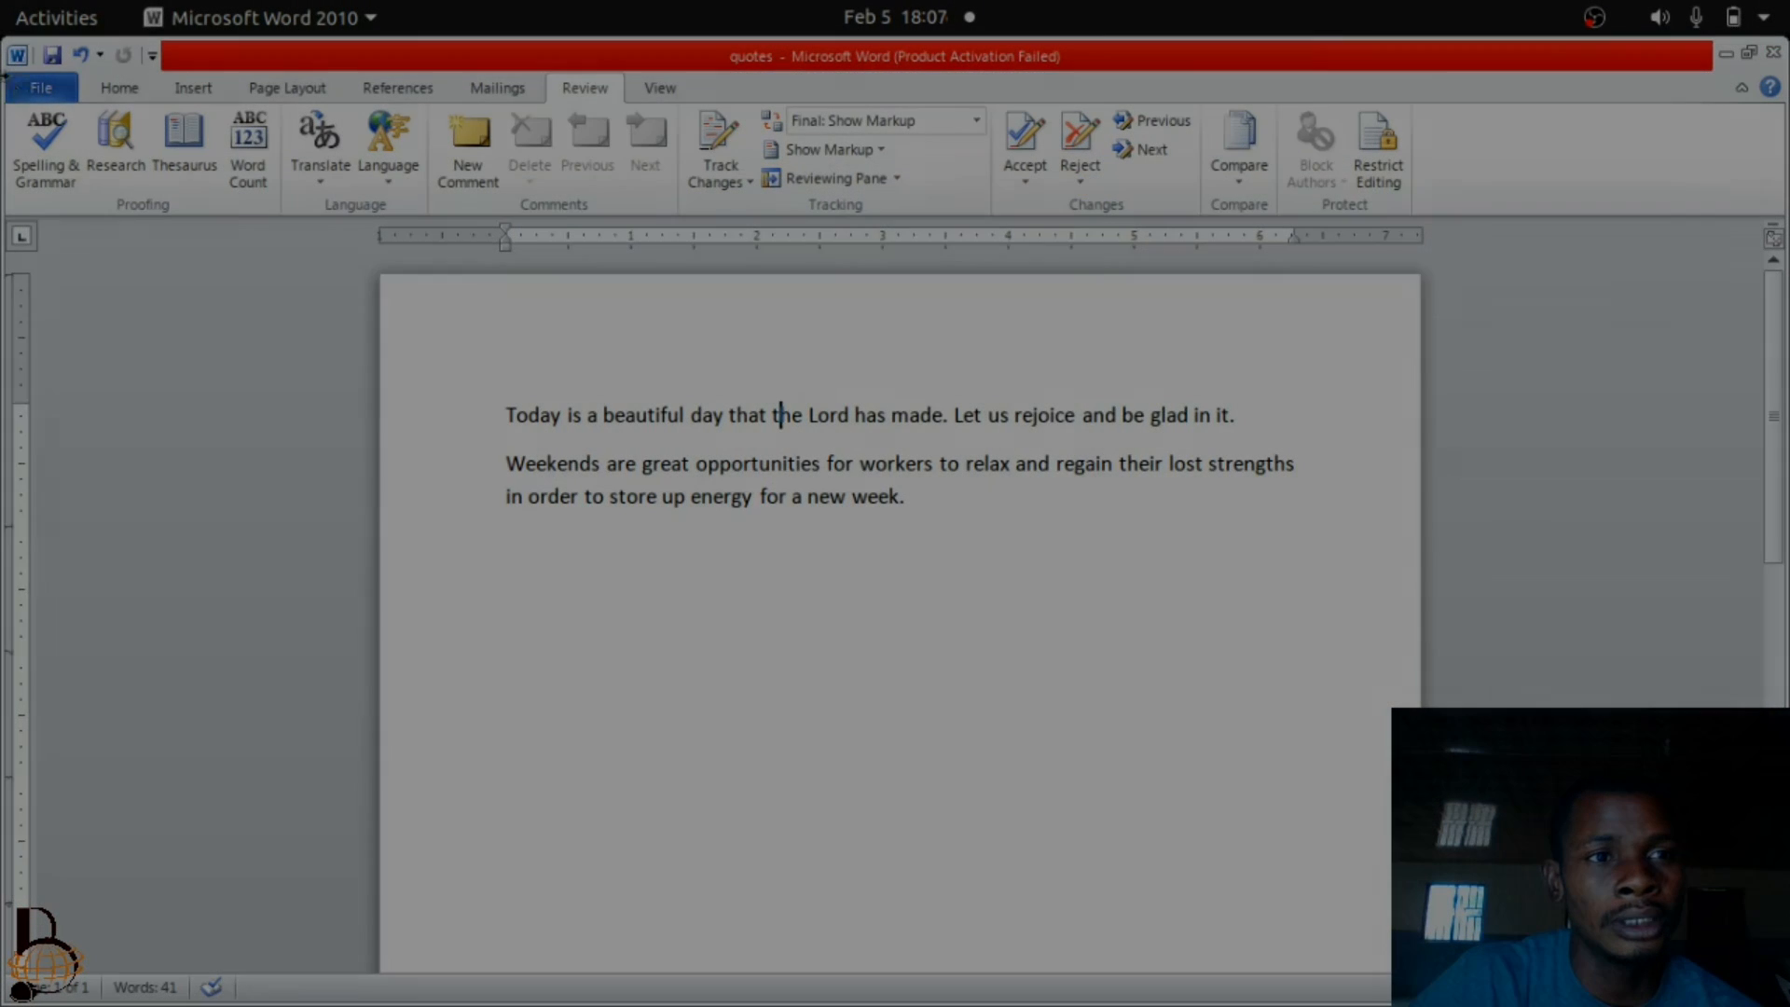
Reopen quotes.docx from the recent documents by entering its password to open the file.
click(19, 87)
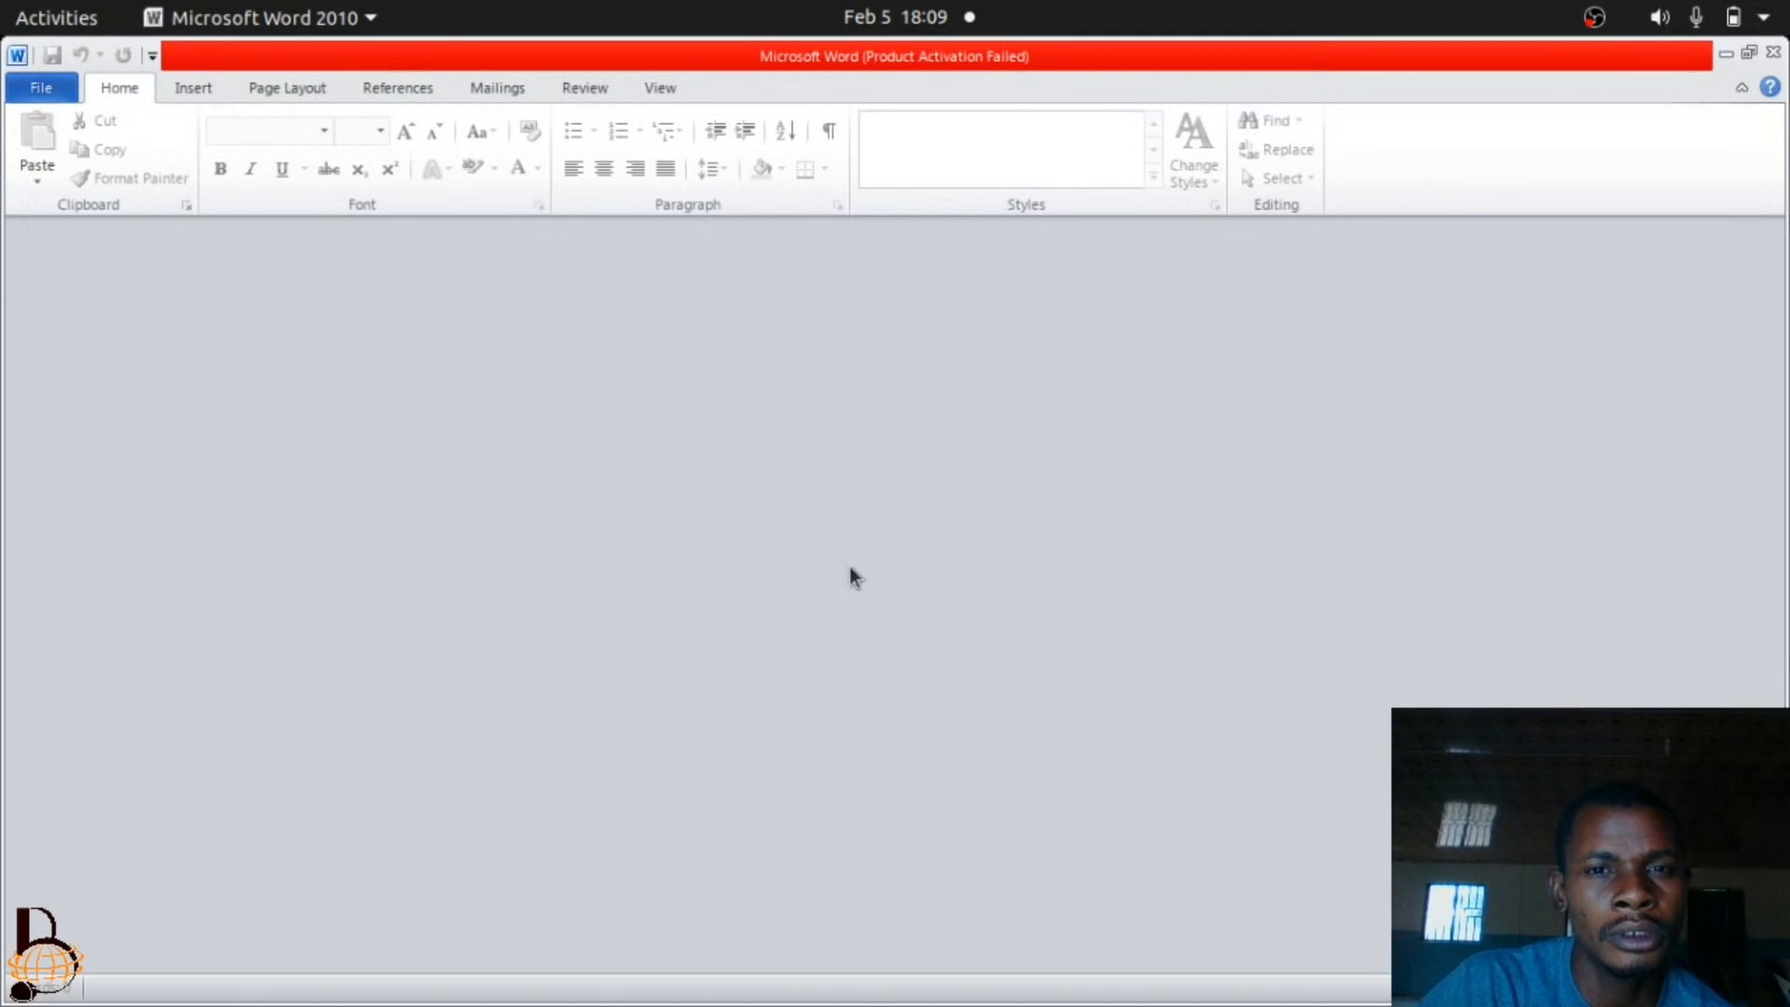
click(46, 87)
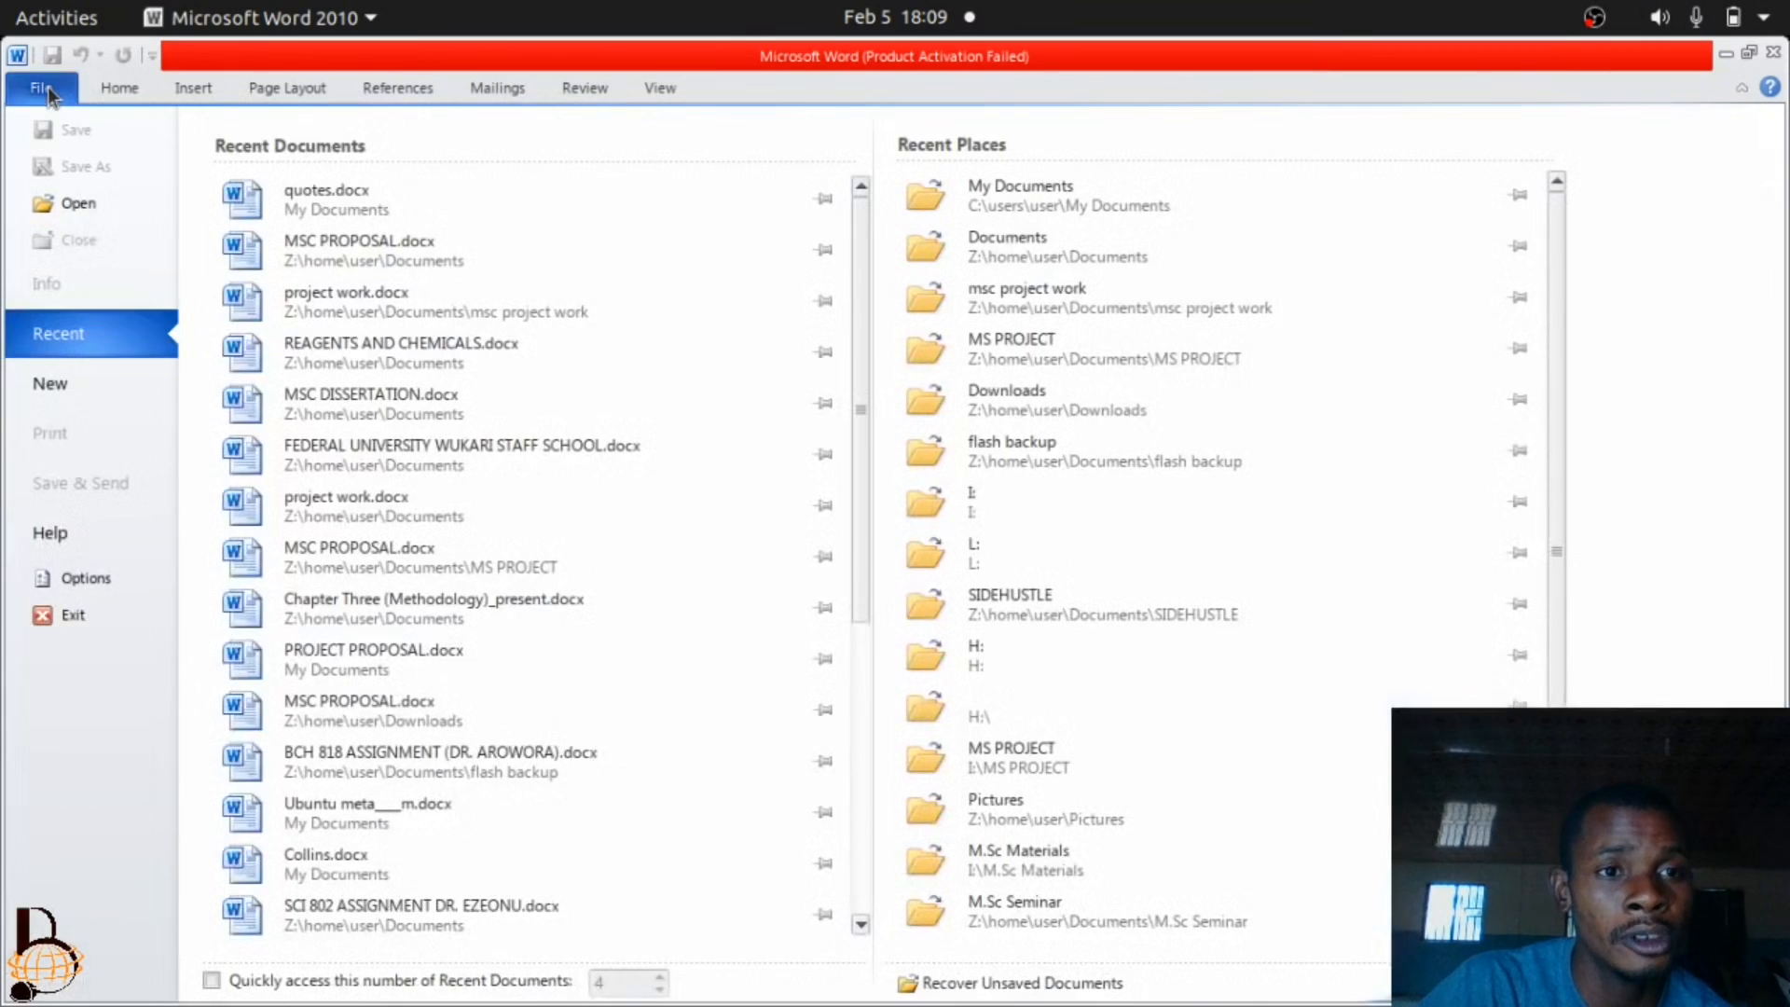
click(362, 207)
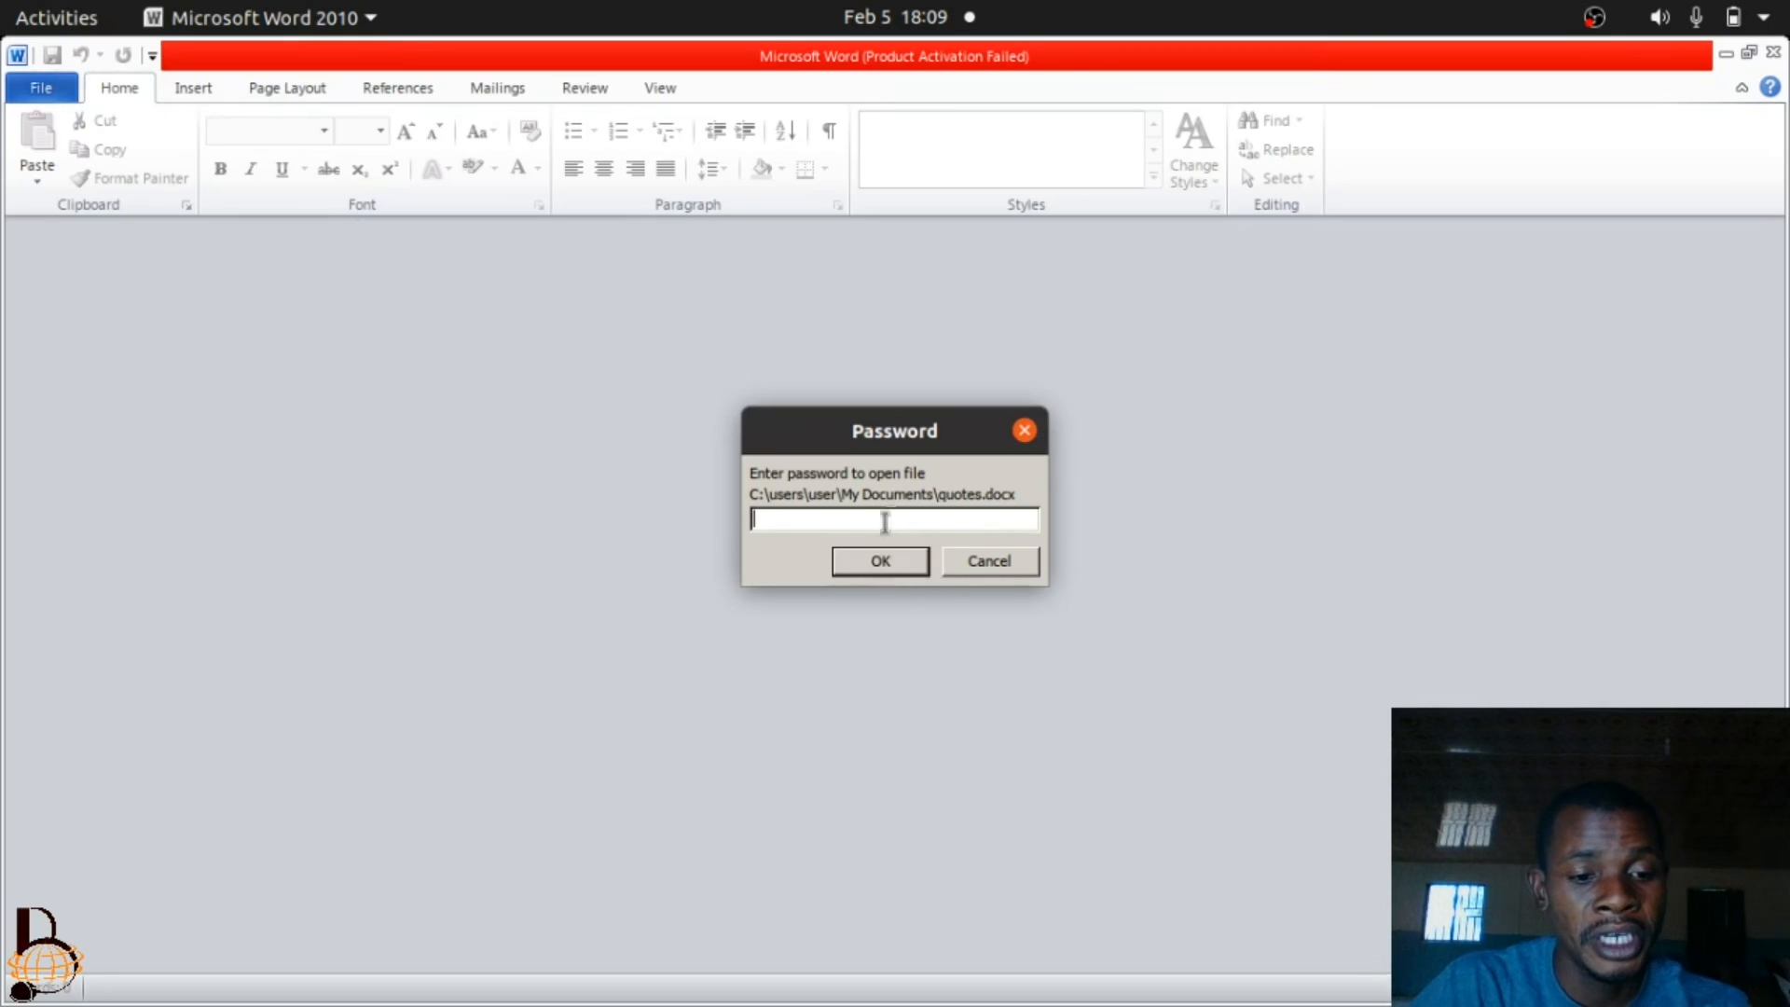
text(******)
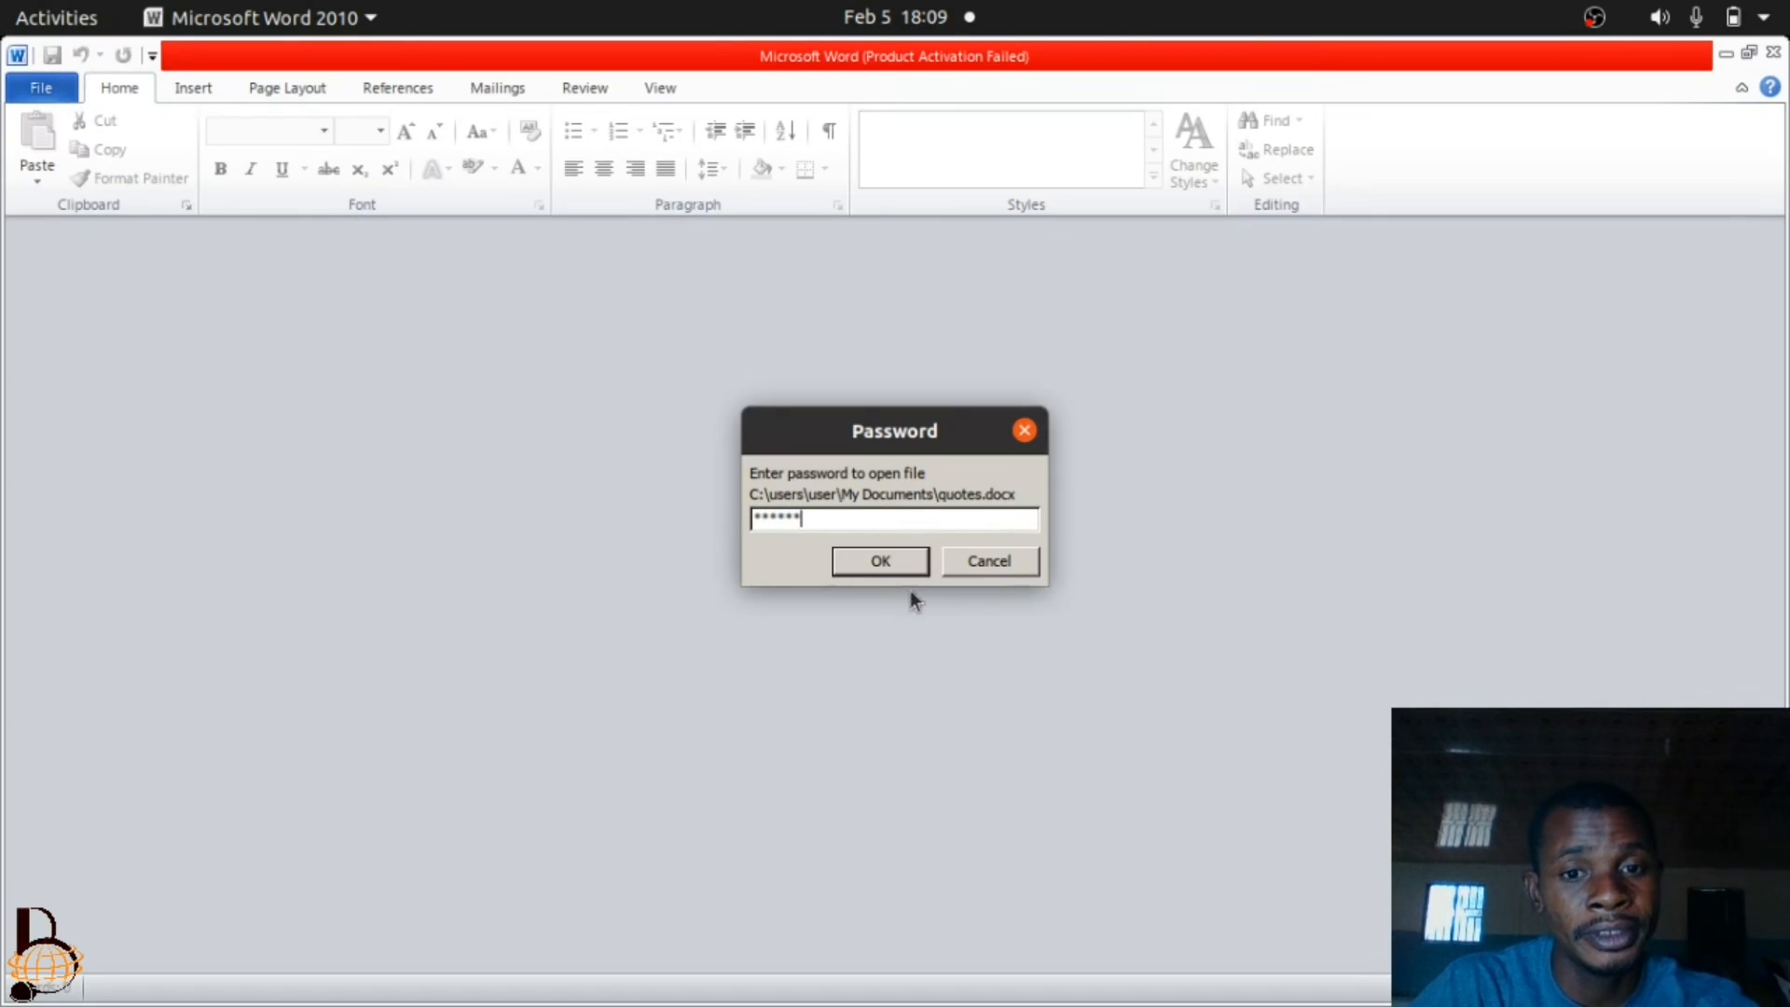
click(906, 560)
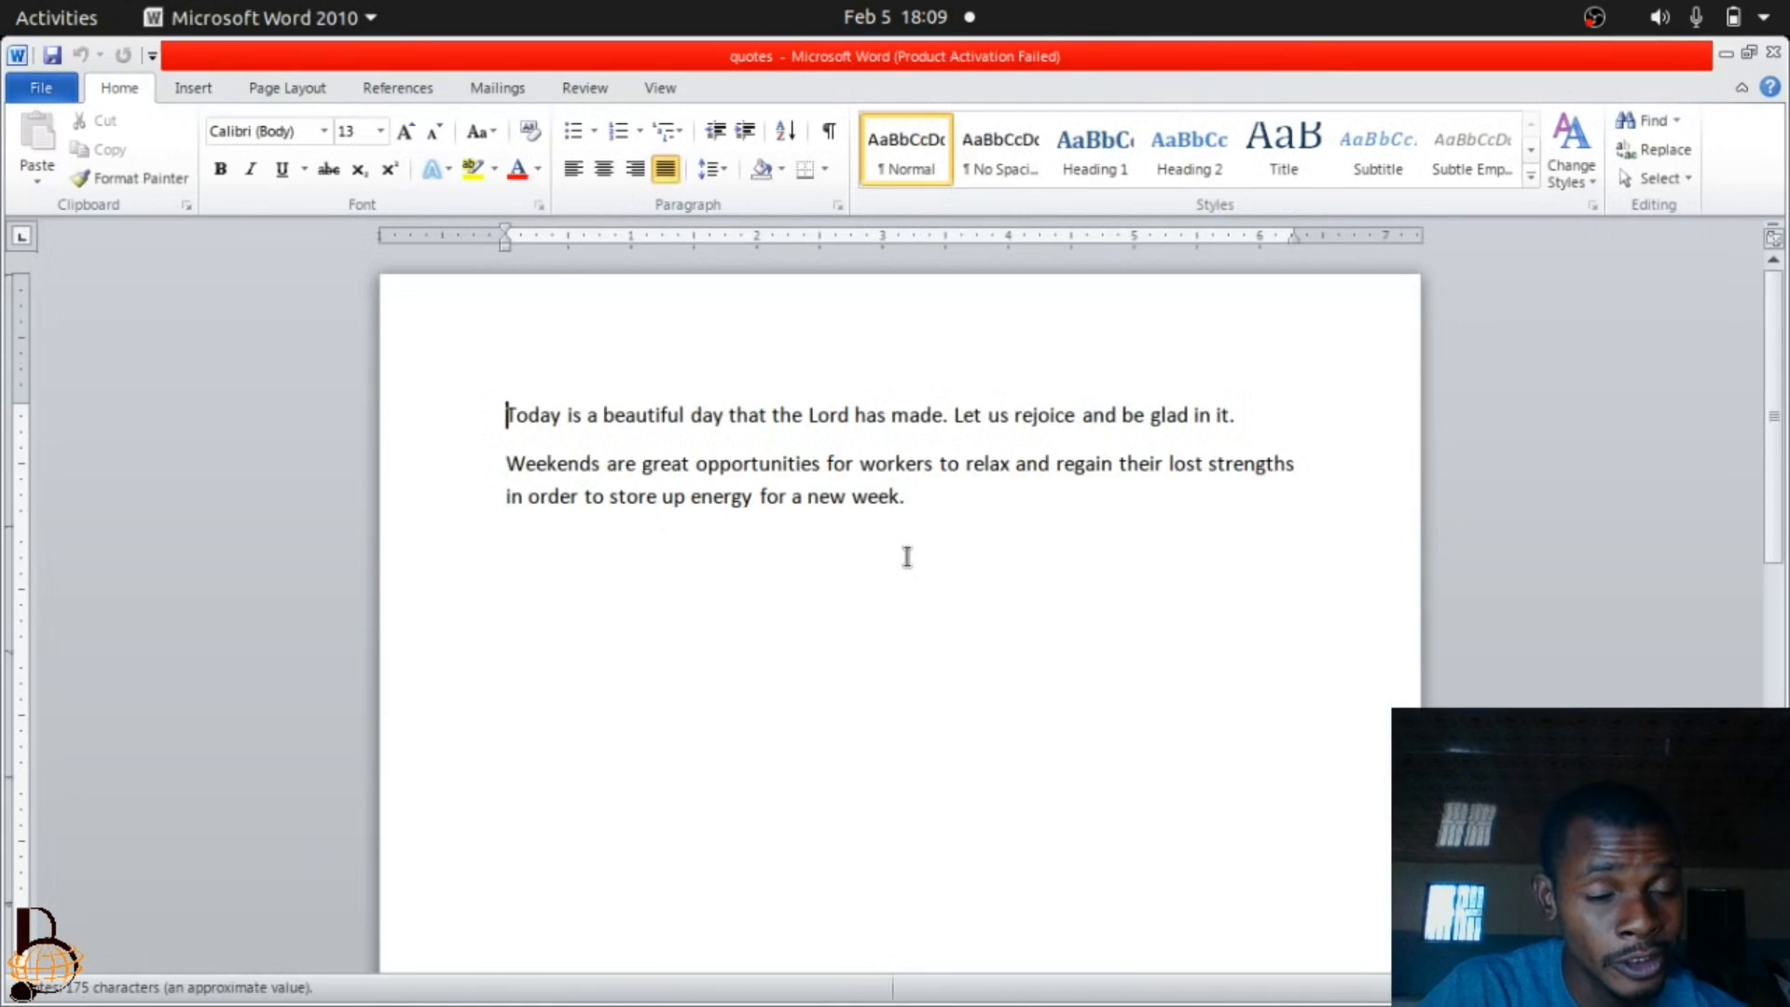